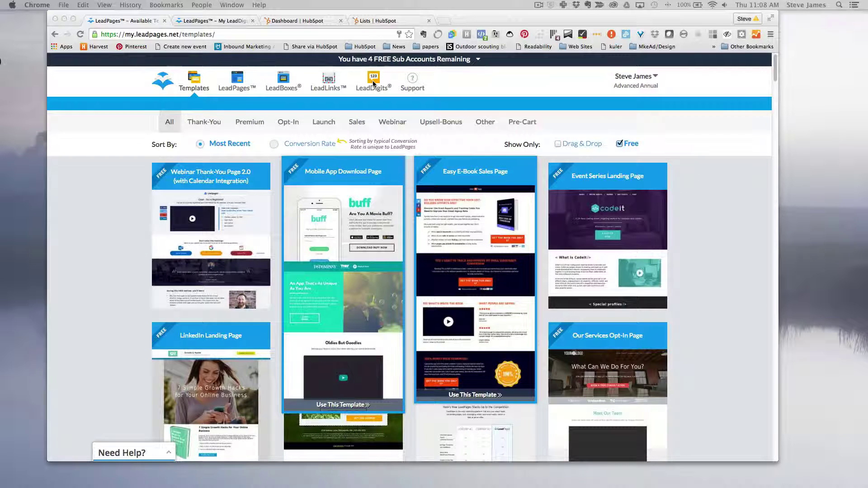
- Start a new LeadDigit for the United States, keeping 33444 as its number
left_click(372, 81)
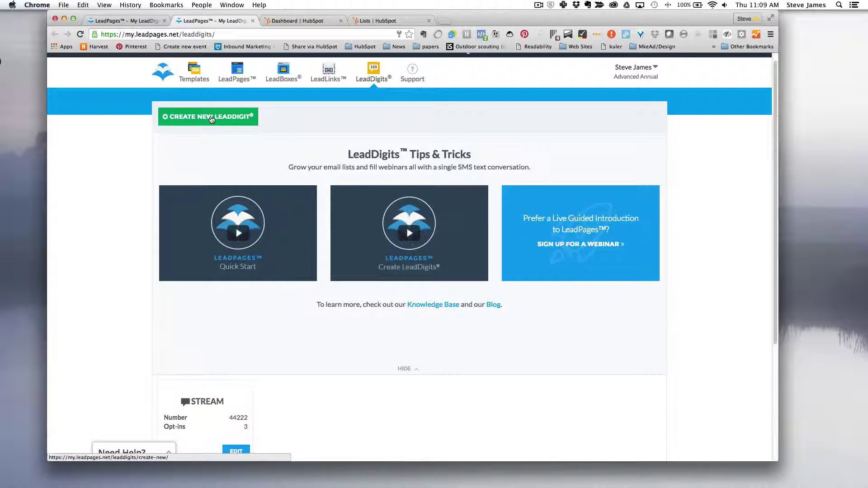
left_click(211, 118)
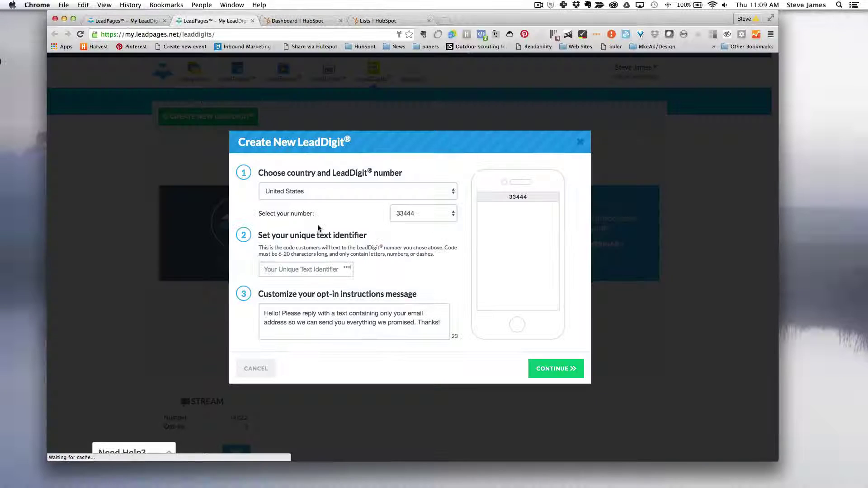
left_click(410, 214)
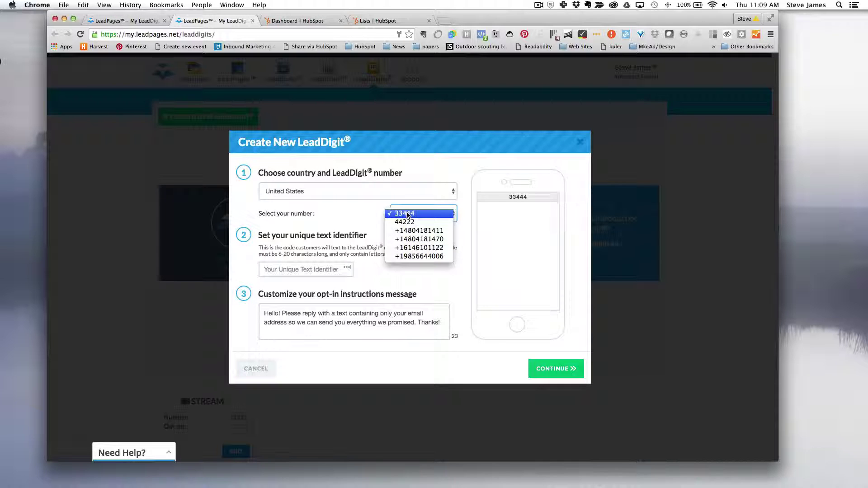
left_click(368, 217)
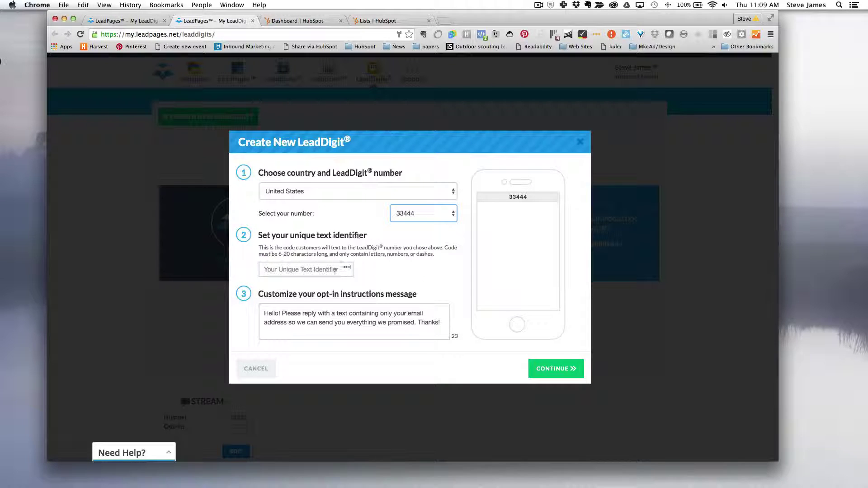
- Try EXPERIENCE and INBOUND as the LeadDigit's unique text identifier
left_click(333, 270)
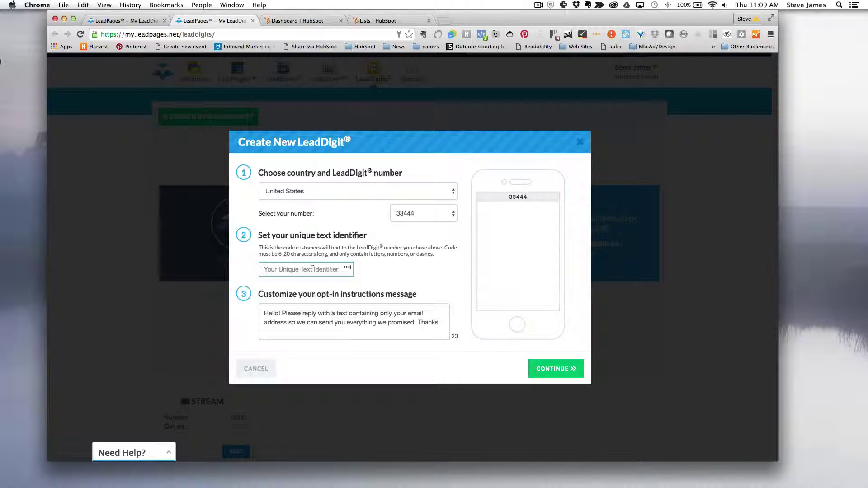
type("E")
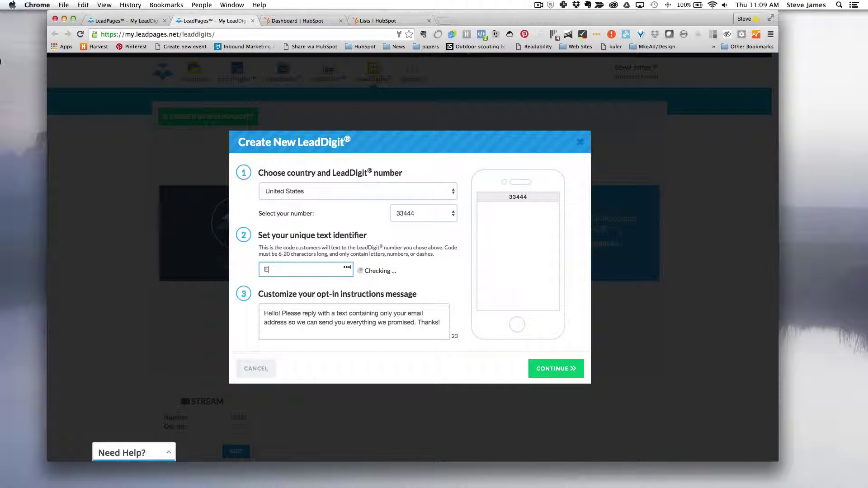
type("XPERIENCE")
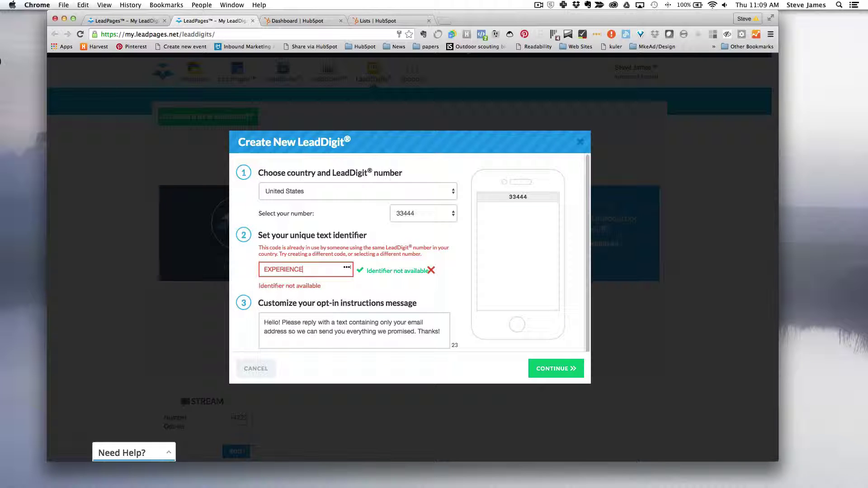
key("super+a")
type("INBOUND")
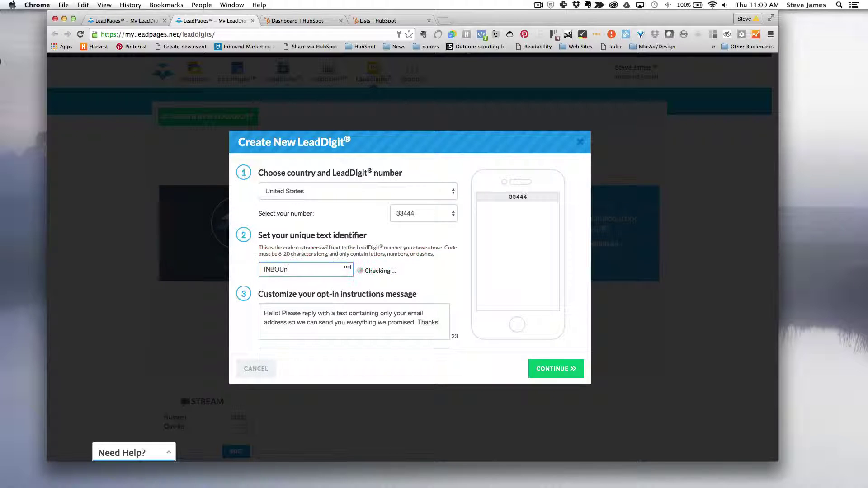
- Set the unique text identifier to EXPINBOUND, keep the default opt-in instructions message and continue to the opt-in actions
key("super+a")
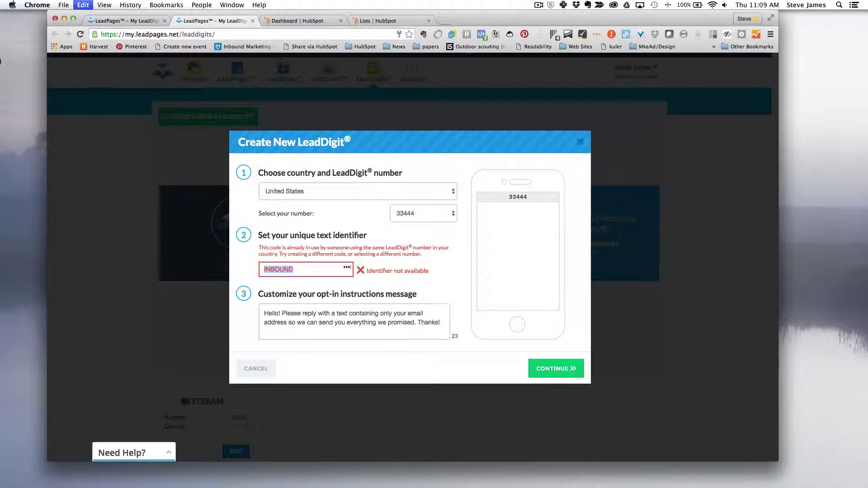
type("EXPINBOUND")
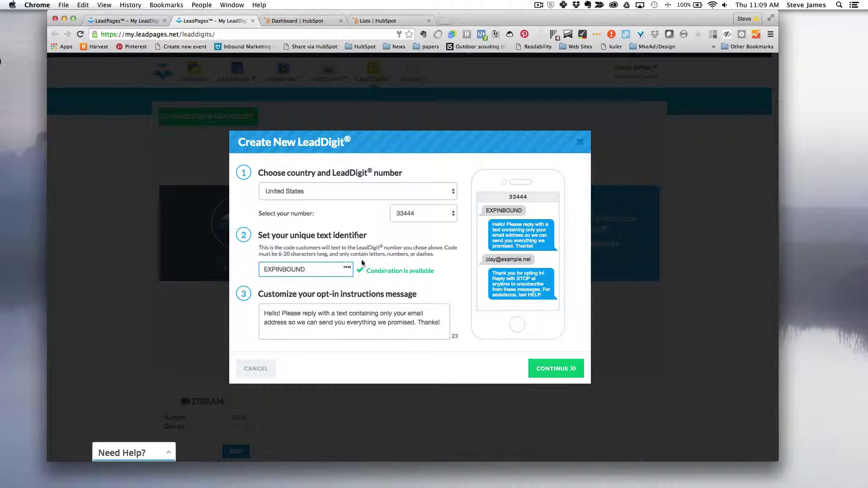
mouse_move(508, 192)
mouse_move(513, 223)
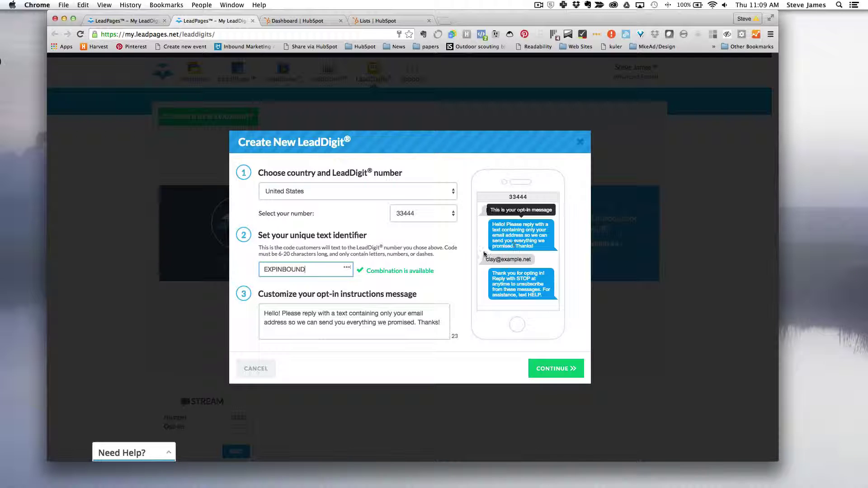
left_click_drag(307, 321, 355, 322)
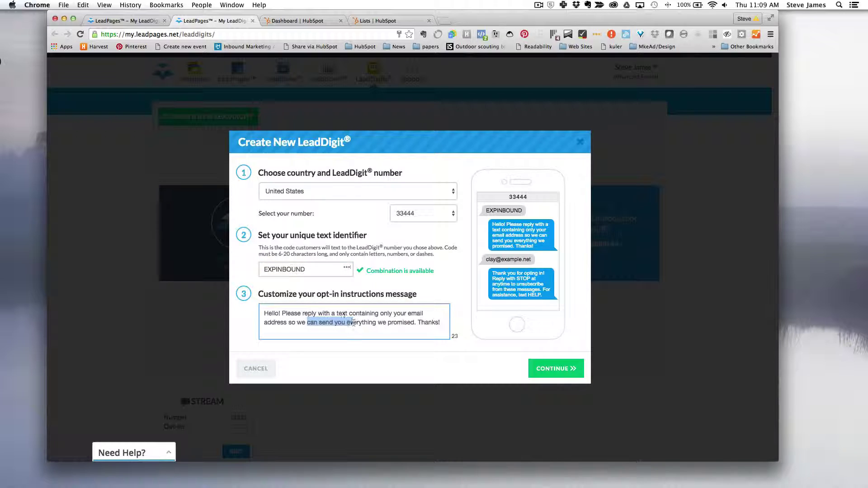
left_click(334, 322)
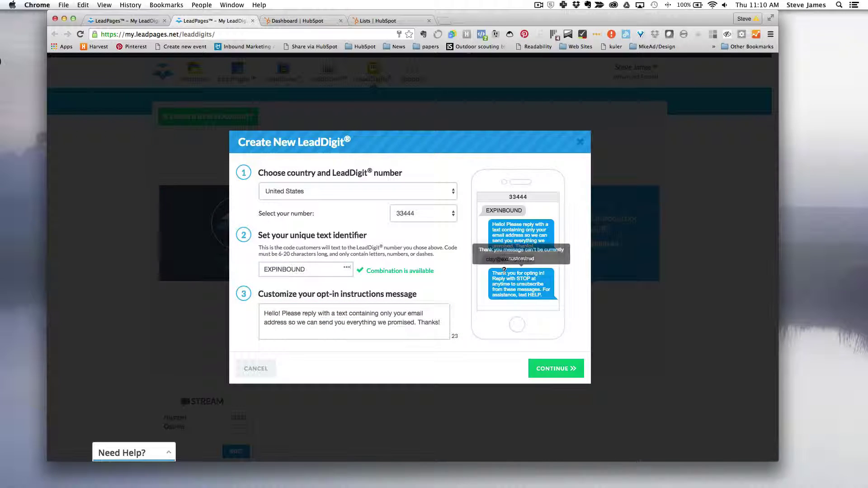
left_click(557, 370)
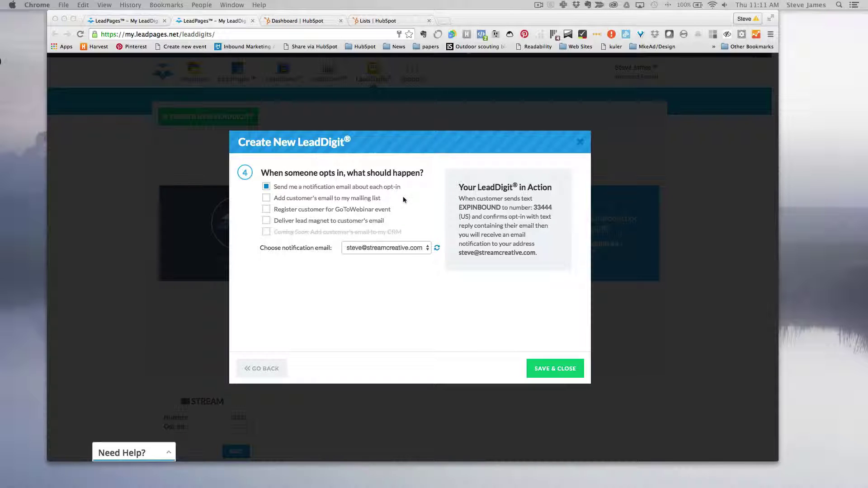
- Enable adding the customer's email to the HubSpot mailing list, disable the notification email, and check the available email lists
left_click(299, 204)
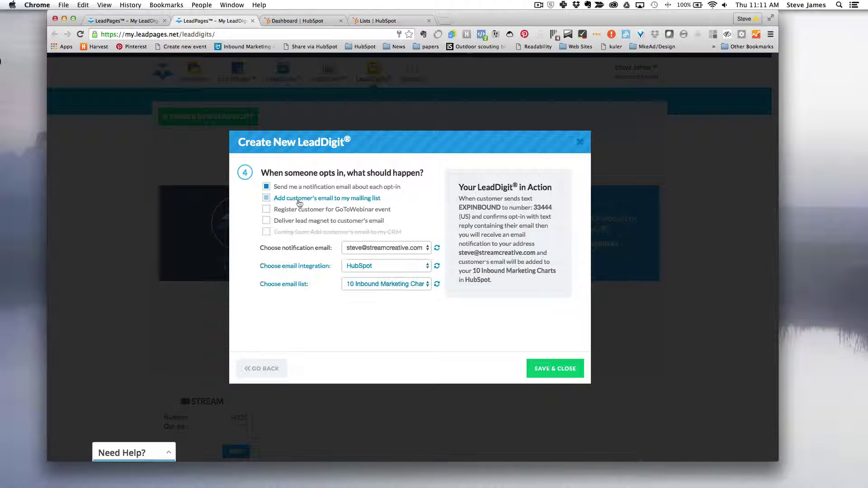
left_click(299, 188)
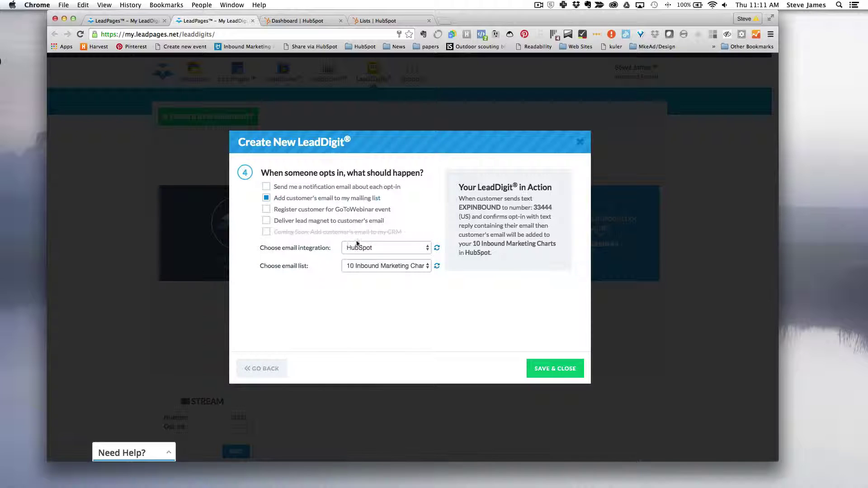
left_click(385, 265)
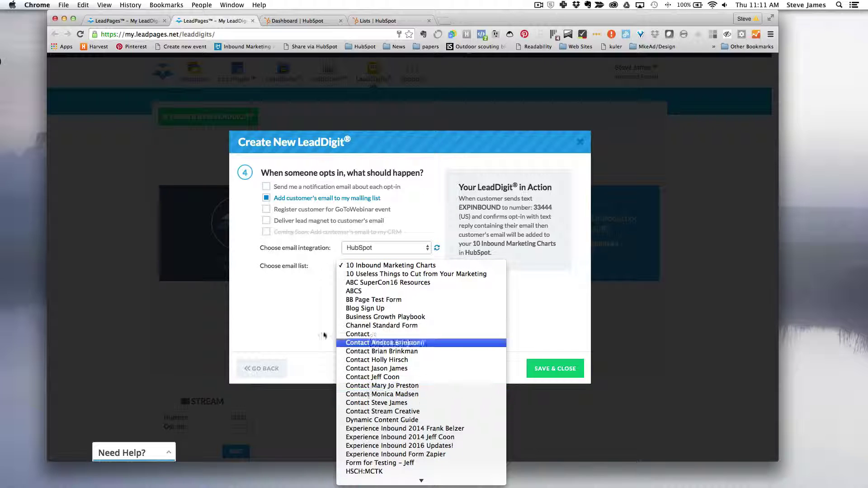
left_click(281, 291)
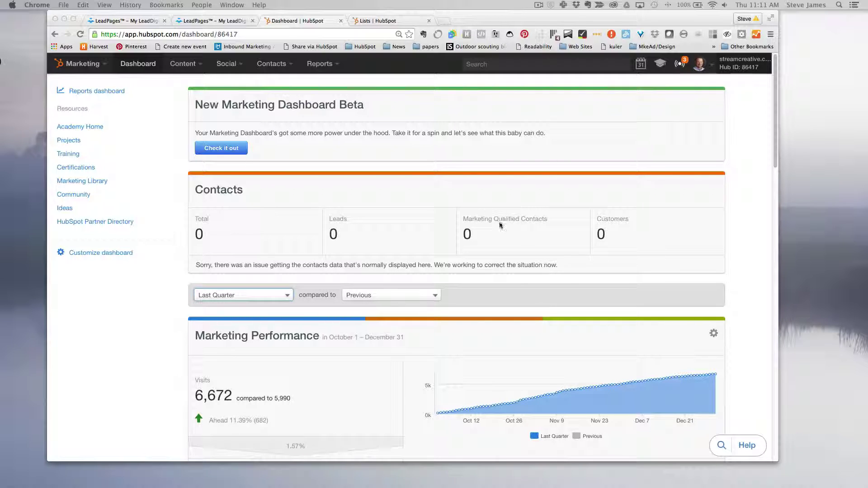
- Switch to HubSpot's forms and start a new form, beginning its name with "Text EXPInbound to"
left_click(422, 151)
left_click(271, 63)
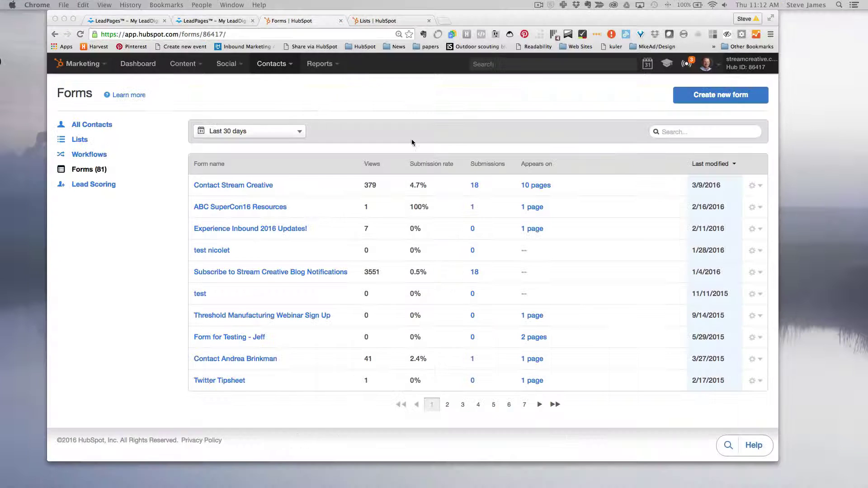
left_click(687, 95)
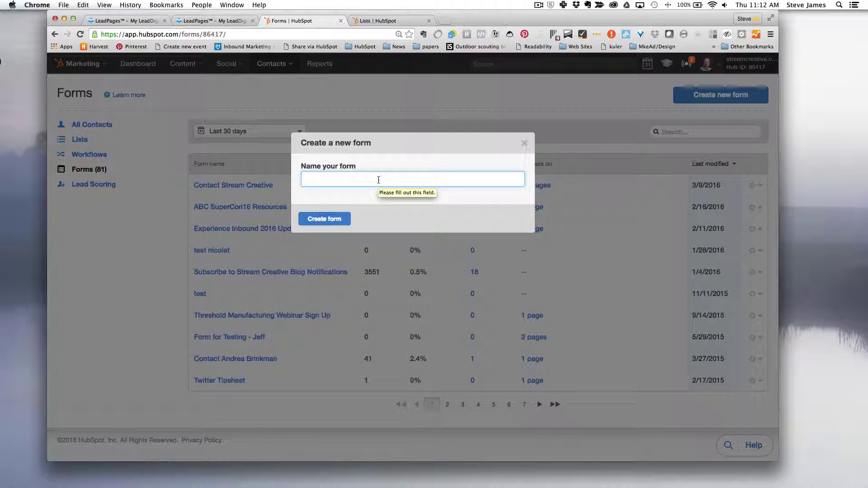
type("Text EXP")
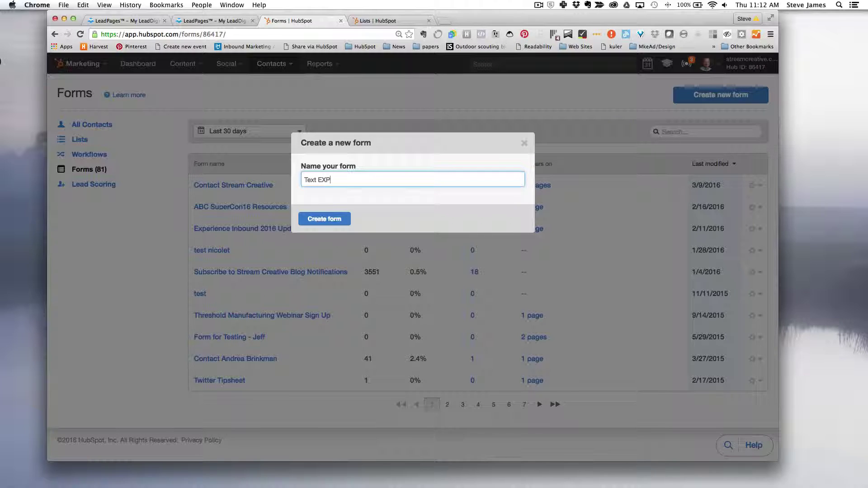
type("Inbound to")
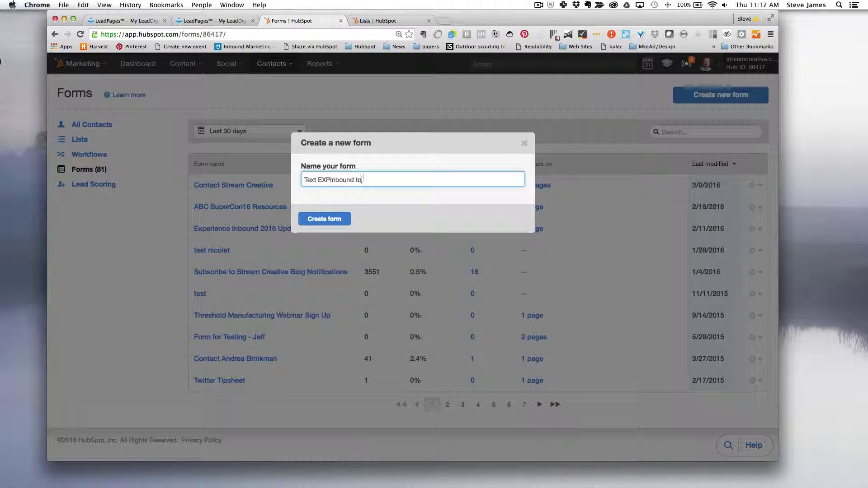
- Go back to the number settings of the pending LeadDigit to look up its selected number
left_click(377, 21)
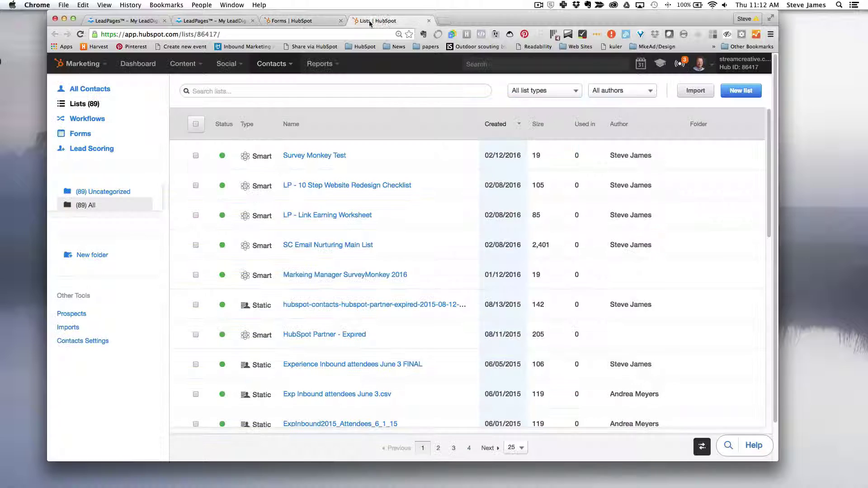
left_click(192, 21)
left_click(137, 21)
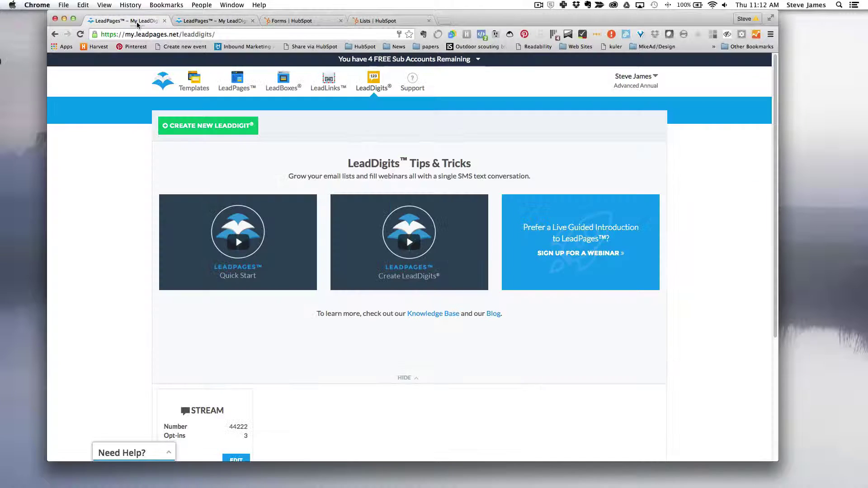
scroll(226, 357, "down", 5)
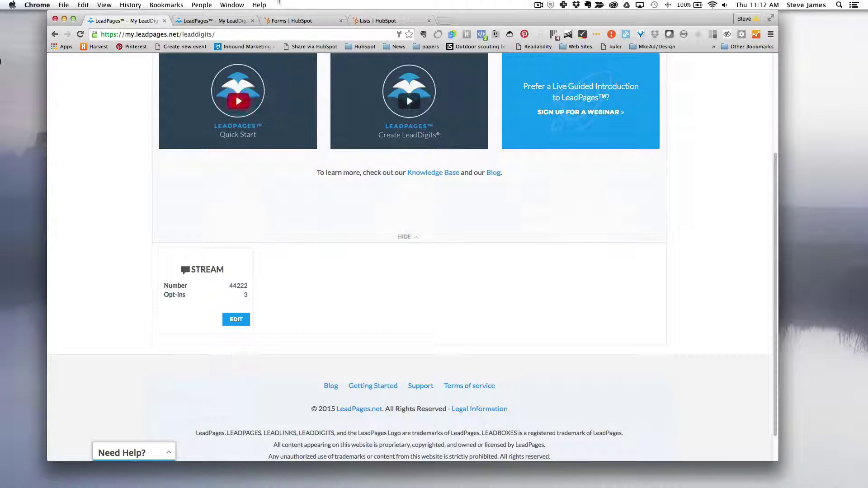
left_click(220, 21)
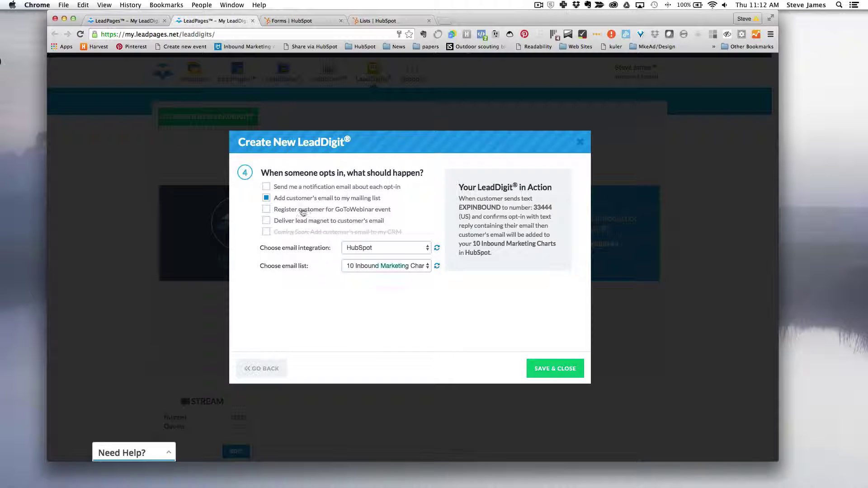
left_click(261, 368)
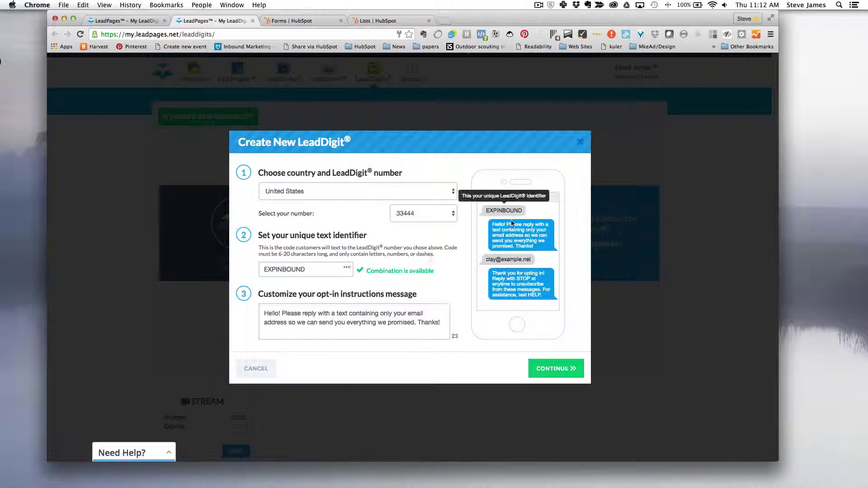
left_click(376, 21)
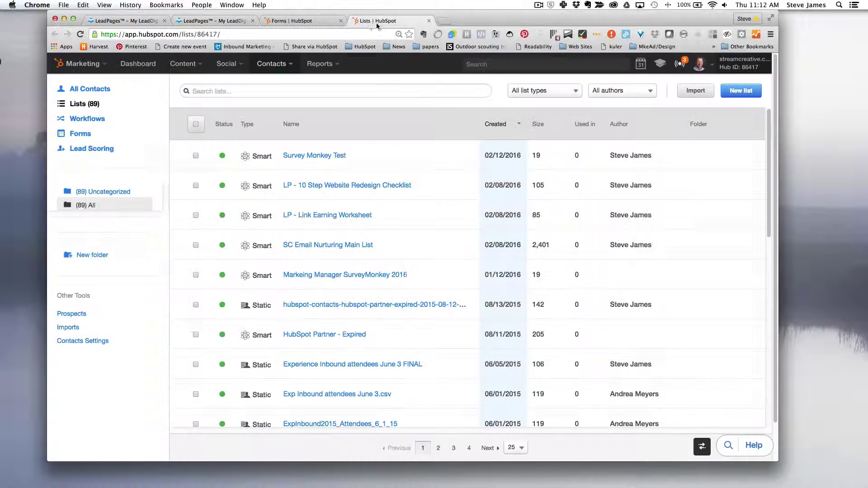
- Complete the HubSpot form name as "Text EXPInbound to 33444", copy the name and create the form
left_click(291, 21)
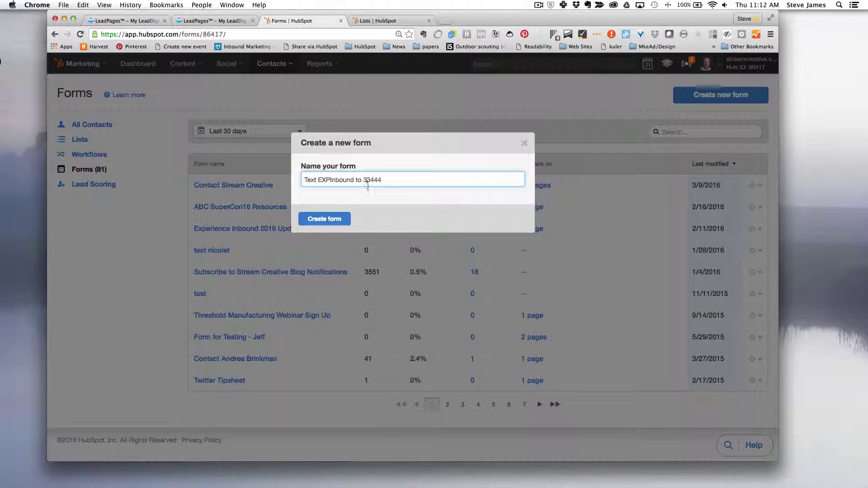
key("super+a")
key("super+c")
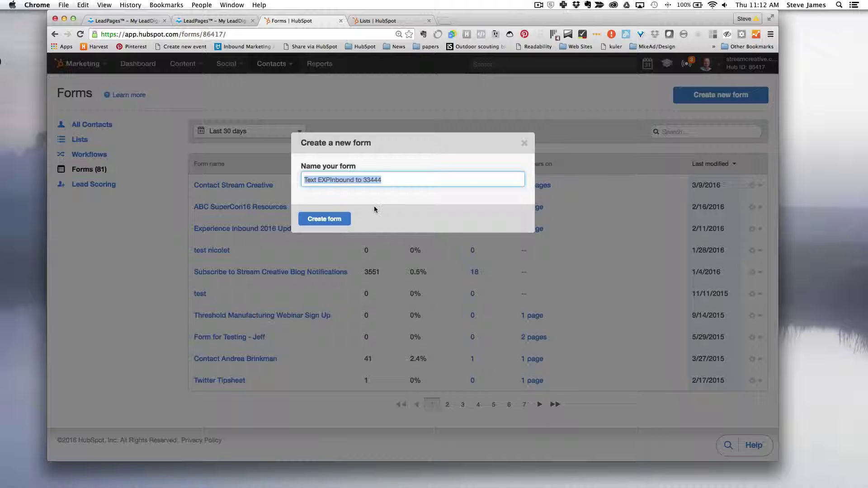
left_click(334, 219)
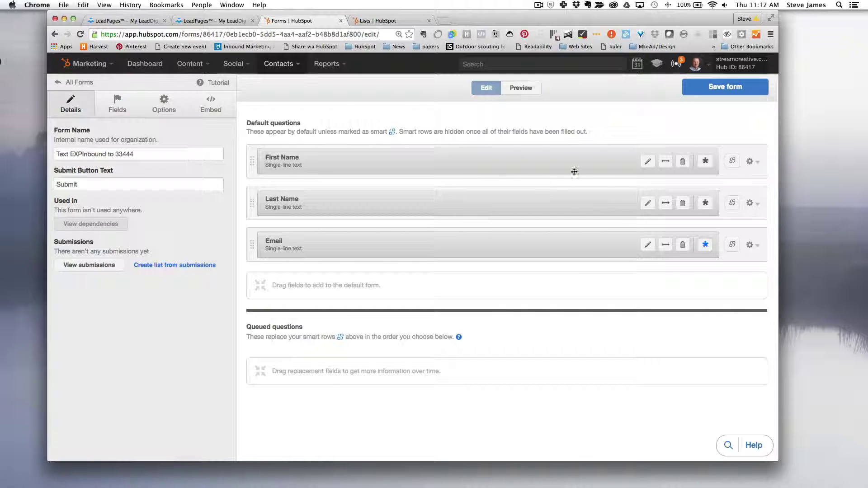
- Remove the First Name and Last Name fields so that only Email remains, and save the form
left_click(750, 204)
left_click(743, 217)
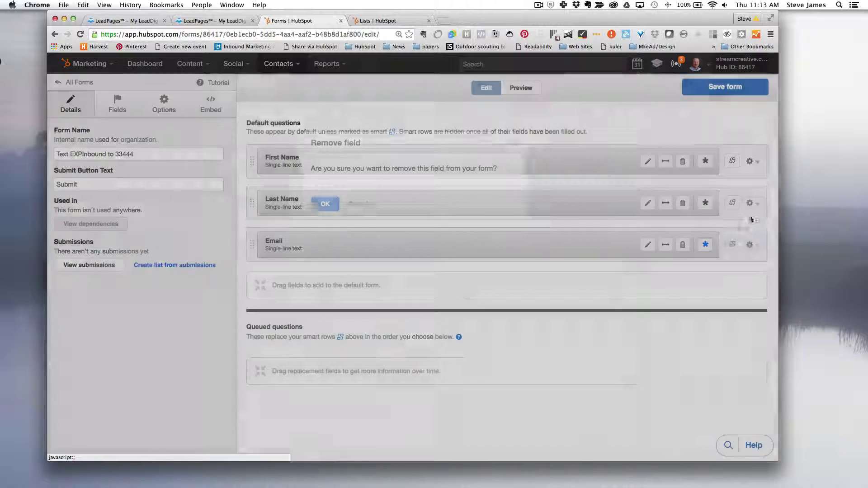
left_click(336, 210)
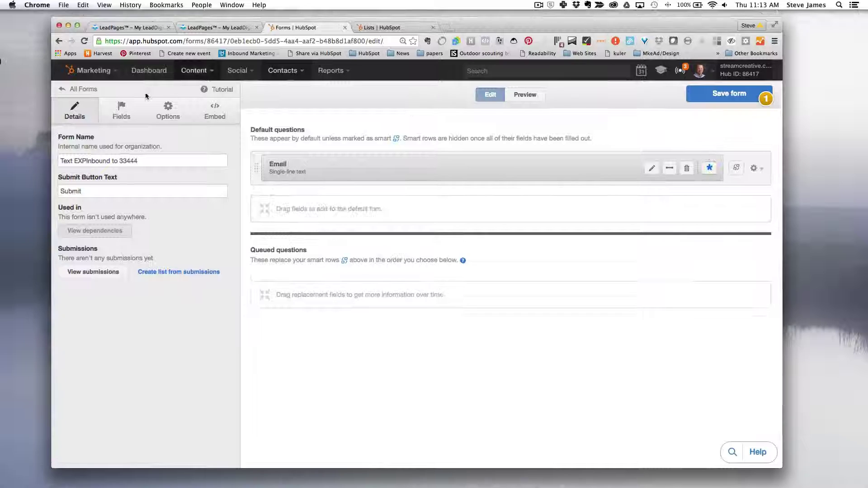
left_click(725, 93)
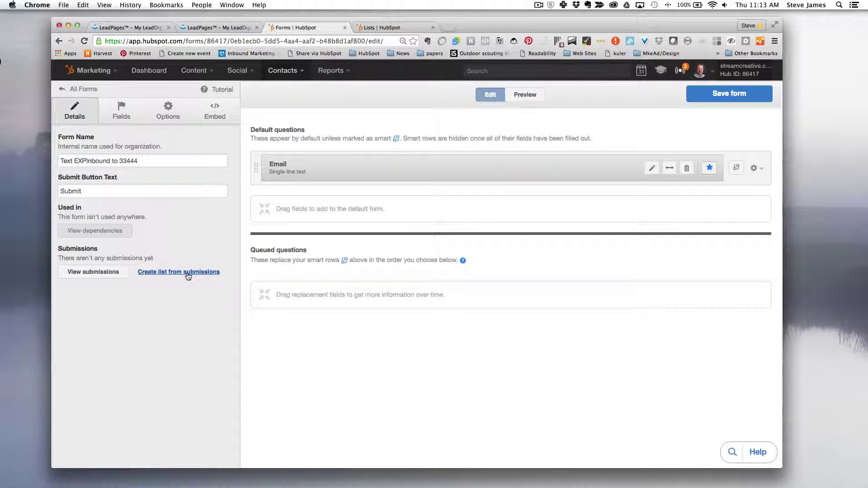
- Create a smart list from the form's submissions under its prefilled name "Text EXPInbound to 33444 submissions", and save the list and form
left_click(187, 272)
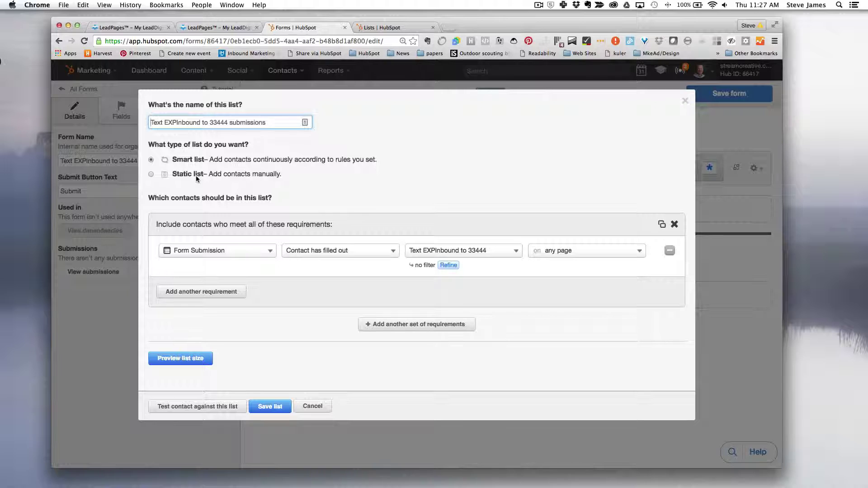
left_click_drag(270, 124, 164, 123)
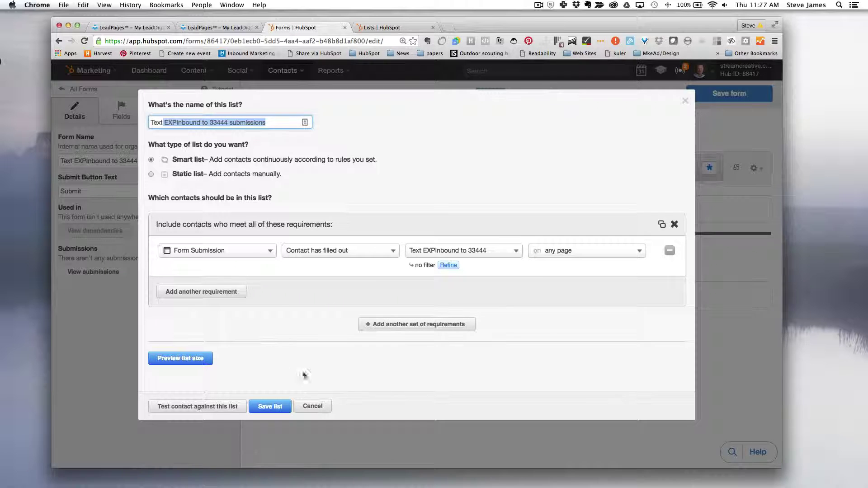
left_click(272, 410)
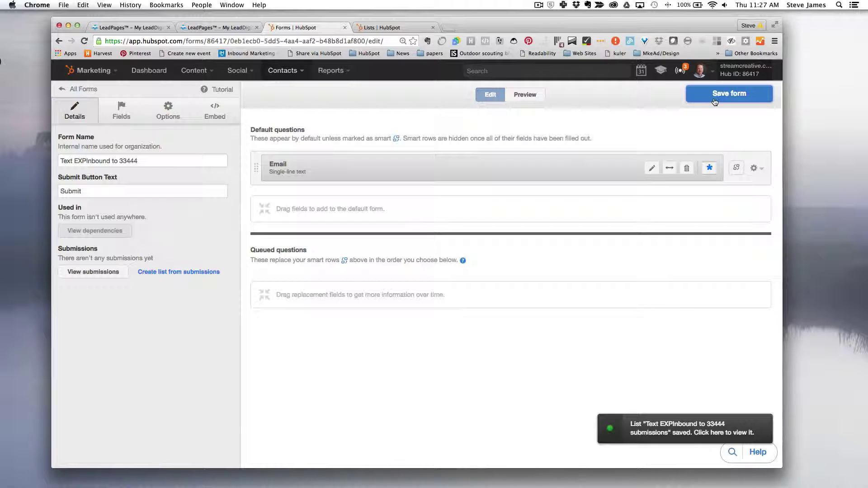
left_click(714, 101)
- Create a new Standard workflow named "Text EXPInbound to 33444 workflow"
left_click(274, 71)
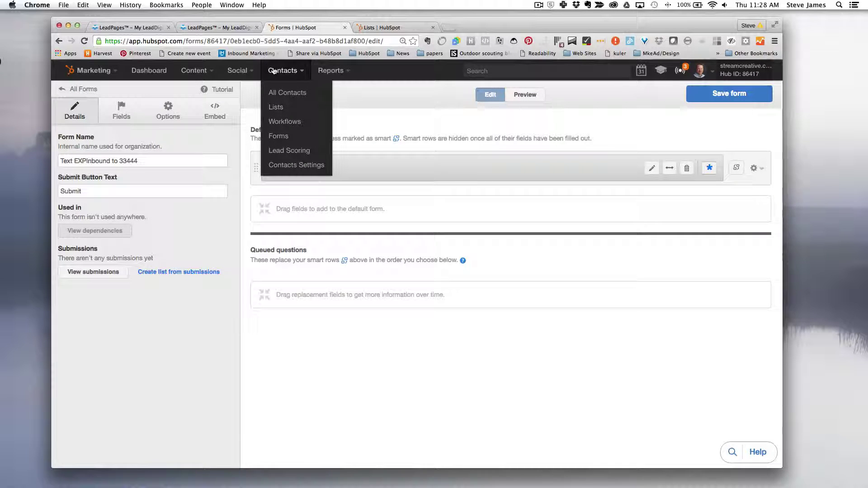
left_click(294, 122)
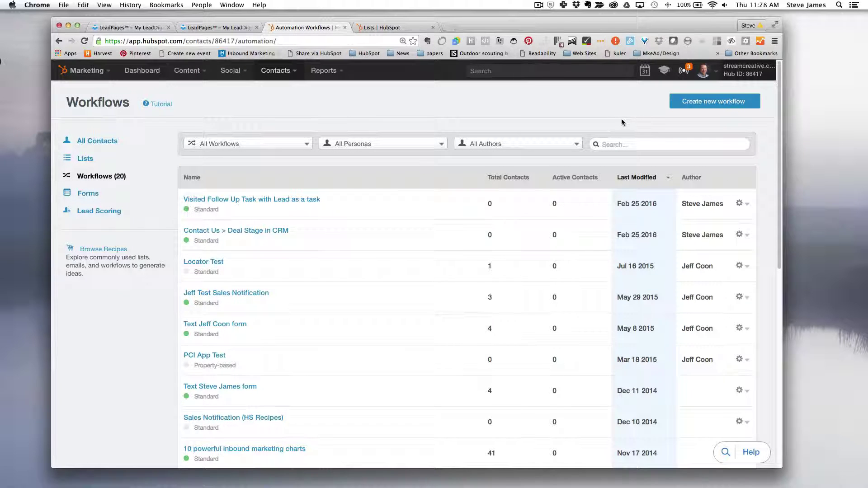
left_click(690, 106)
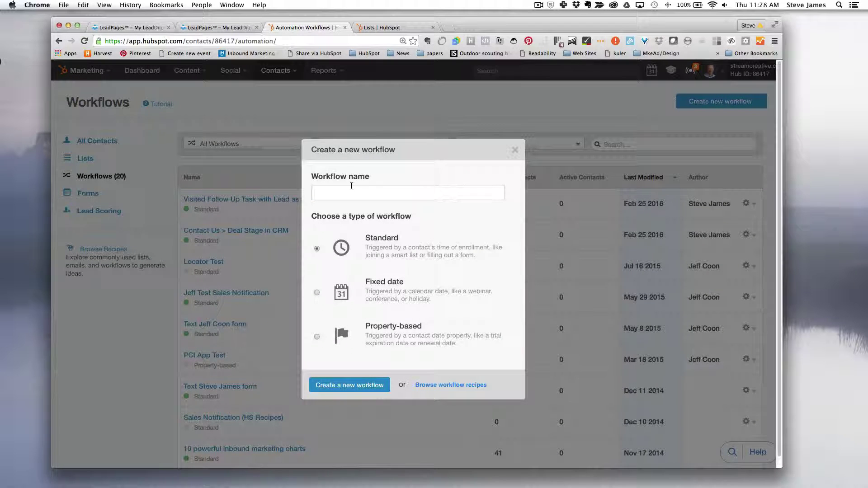
left_click(351, 185)
key("super+v")
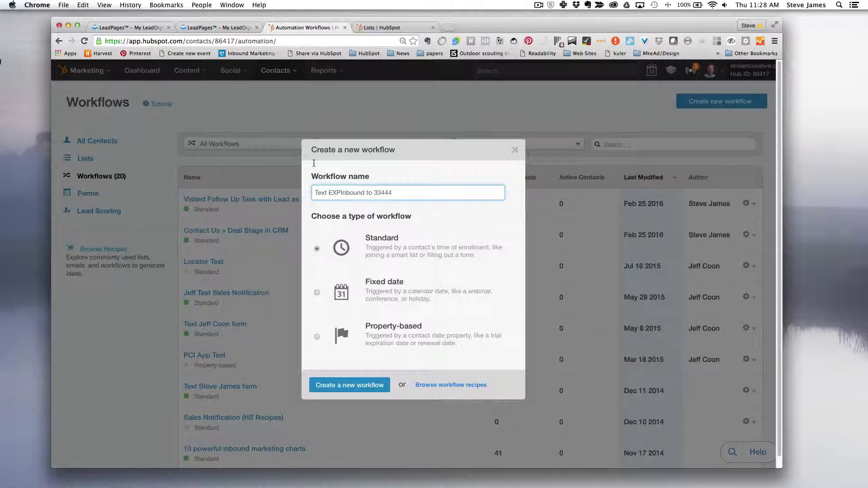
type("workflow")
left_click(350, 384)
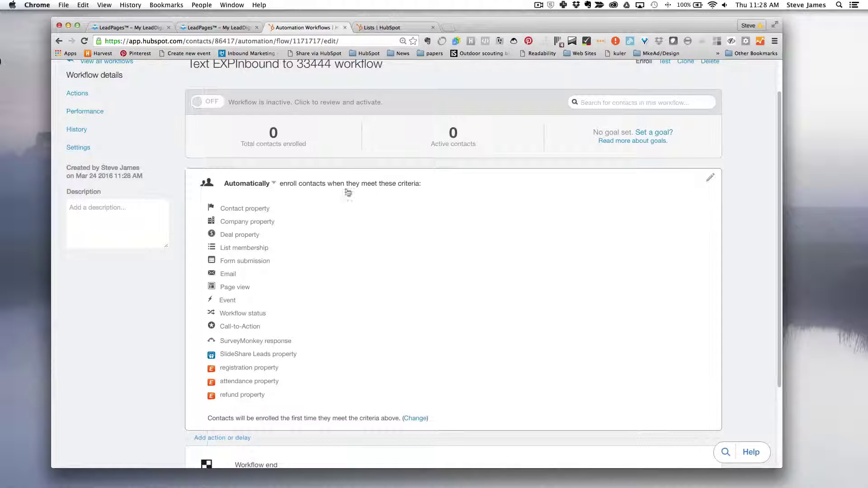
- Set the workflow to enroll members of the "Text EXPInbound to 33444 submissions" list and save the criteria
left_click(251, 249)
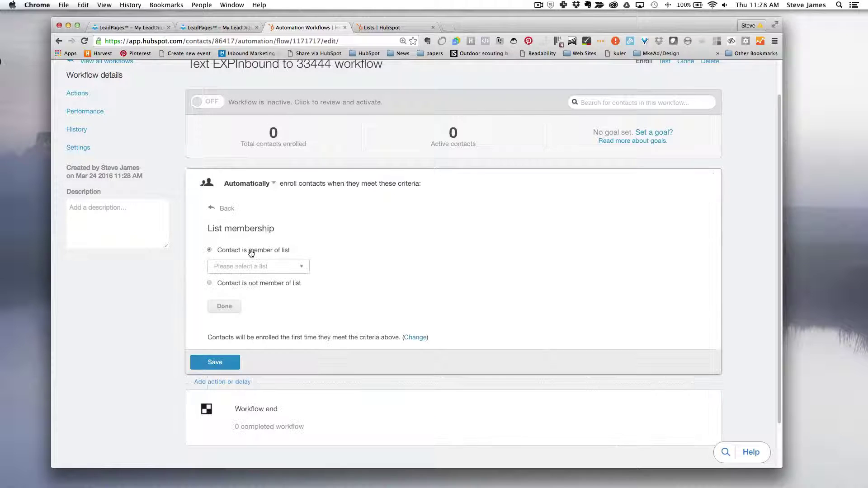
left_click(265, 270)
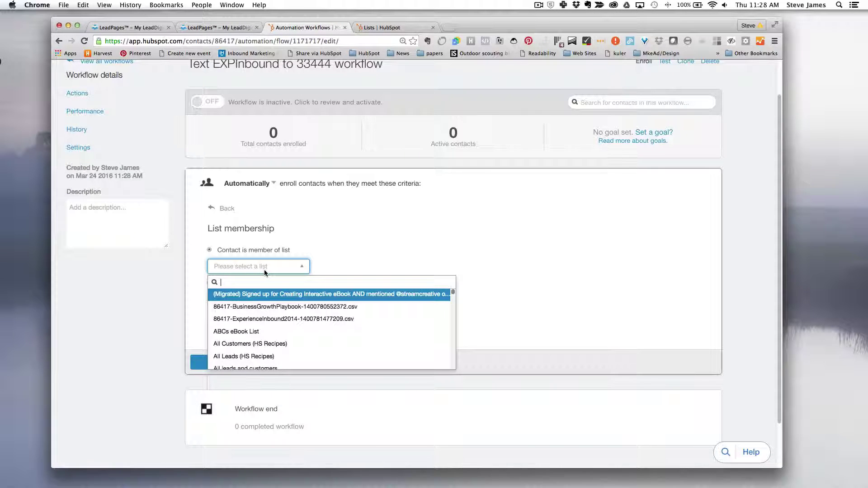
key("super+v")
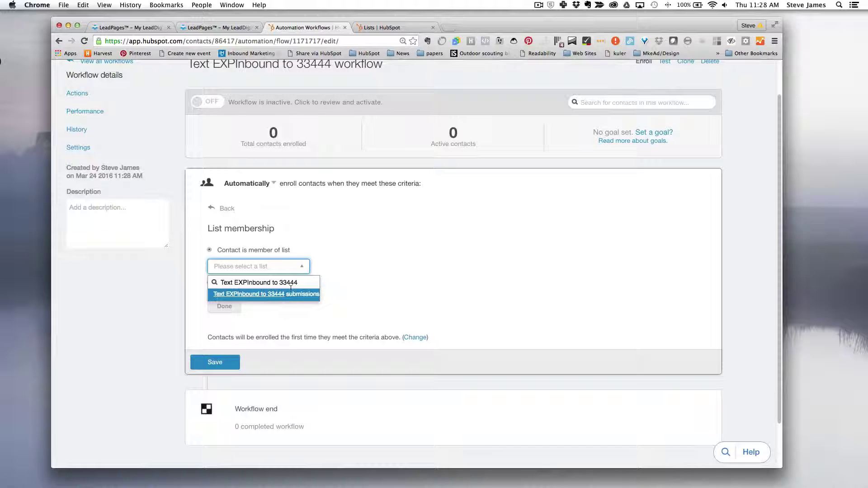
left_click(273, 295)
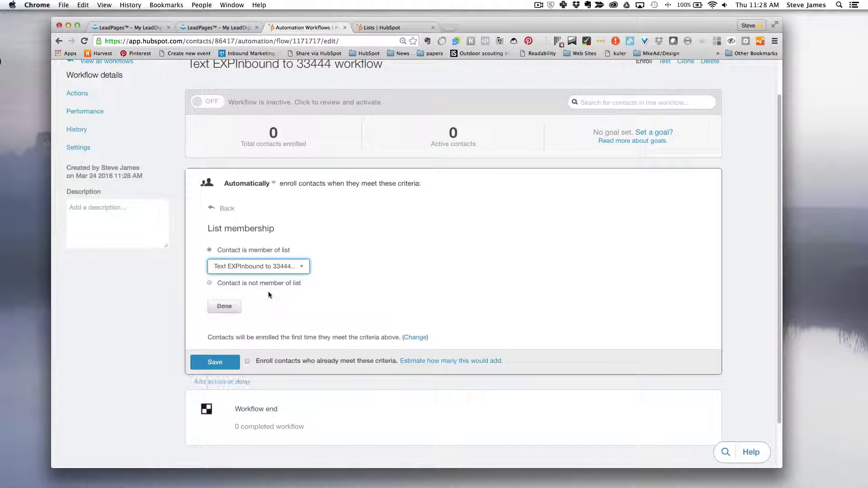
left_click(226, 361)
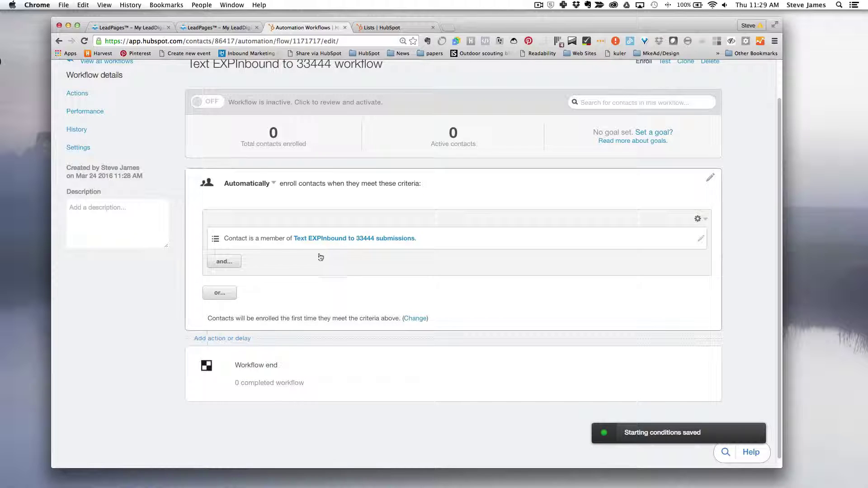
- Add a "Send an email" action to the workflow and start creating a new email for it
left_click(223, 339)
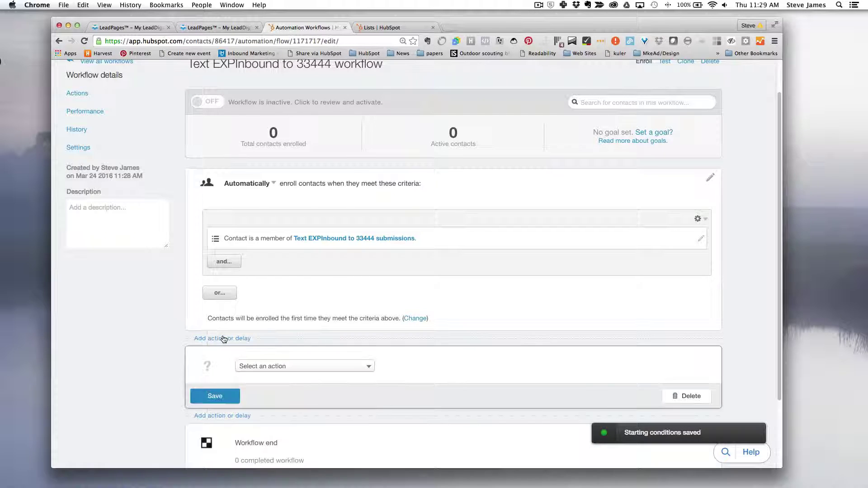
left_click(301, 368)
scroll(216, 393, "down", 1)
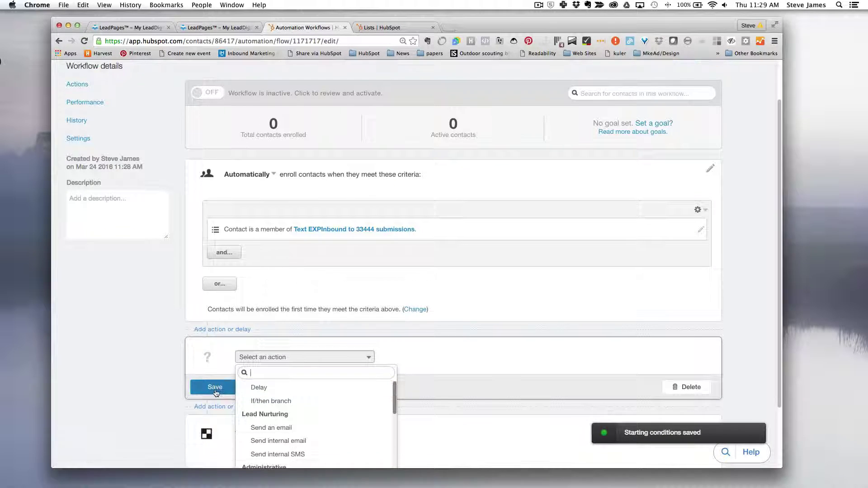
left_click(291, 428)
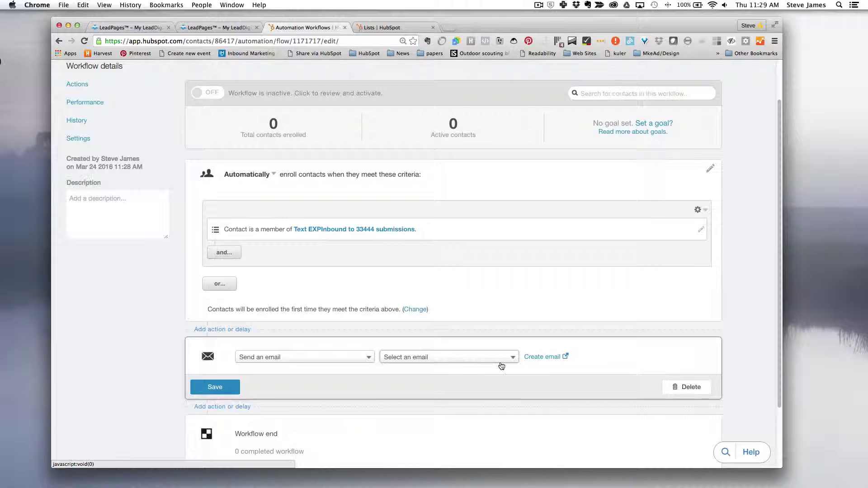
left_click(544, 357)
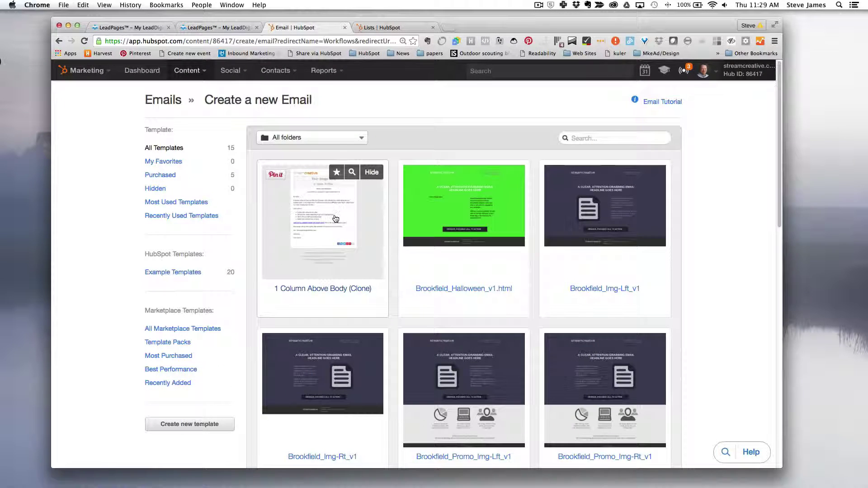
- Create the email from the "1 Column Above Body (Clone)" template, naming it "Text EXPInbound to 33444 Email"
left_click(314, 298)
type("Text EXPInbound to 33444")
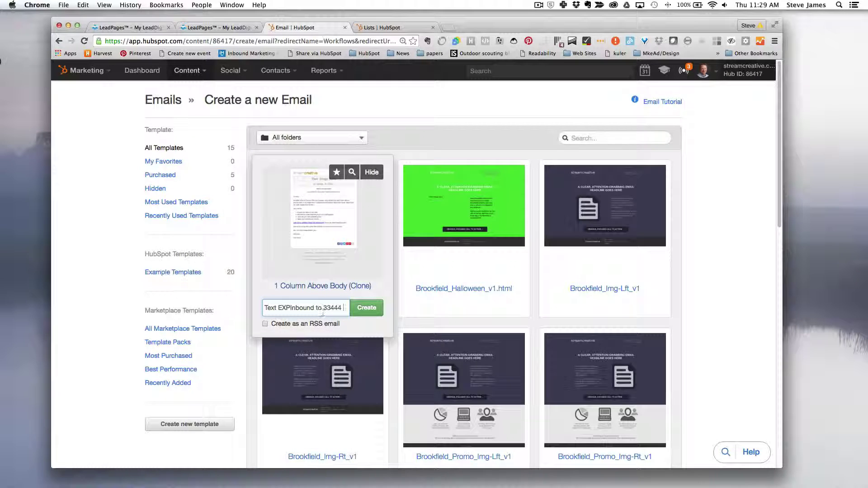
key("Return")
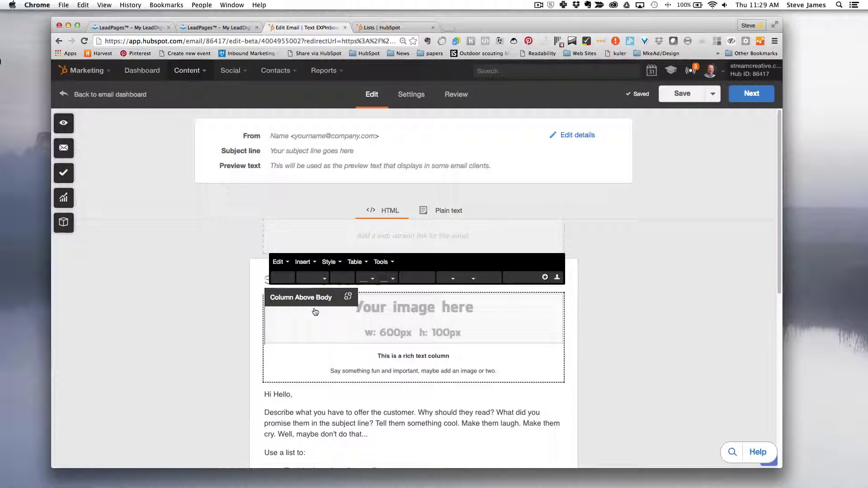
- Delete the placeholder image and text from the email's column above the body
left_click(315, 312)
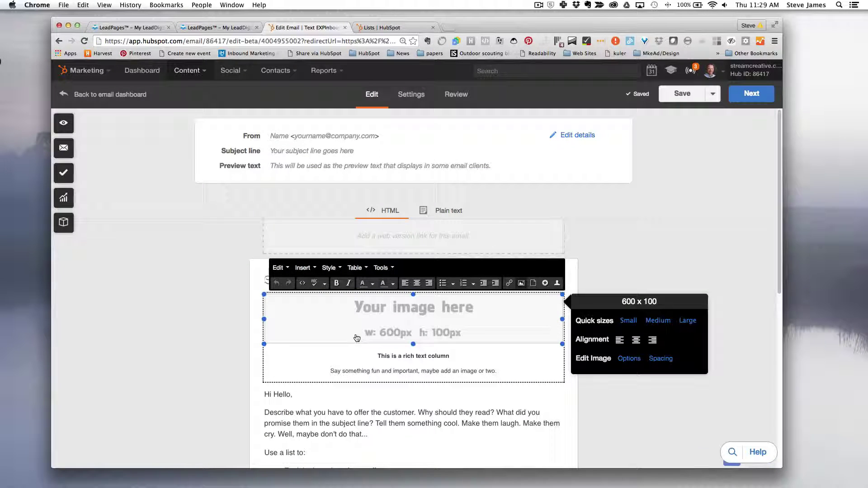
left_click(376, 361)
key("super+a")
key("BackSpace")
left_click(283, 321)
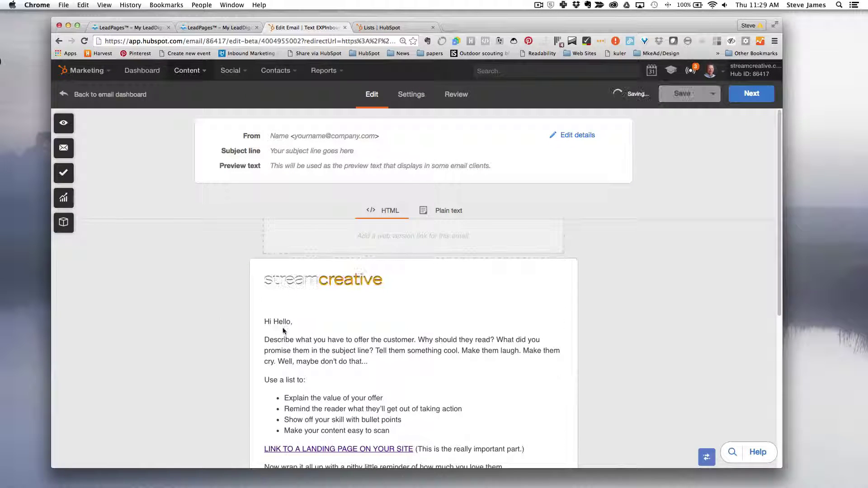
- Examine the email's logo settings and main body content, including the personalization token in the greeting
scroll(283, 330, "down", 2)
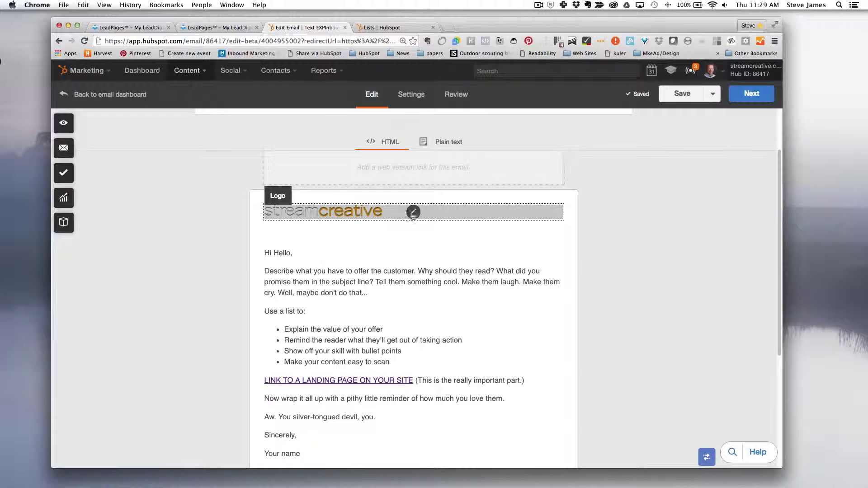
left_click(412, 212)
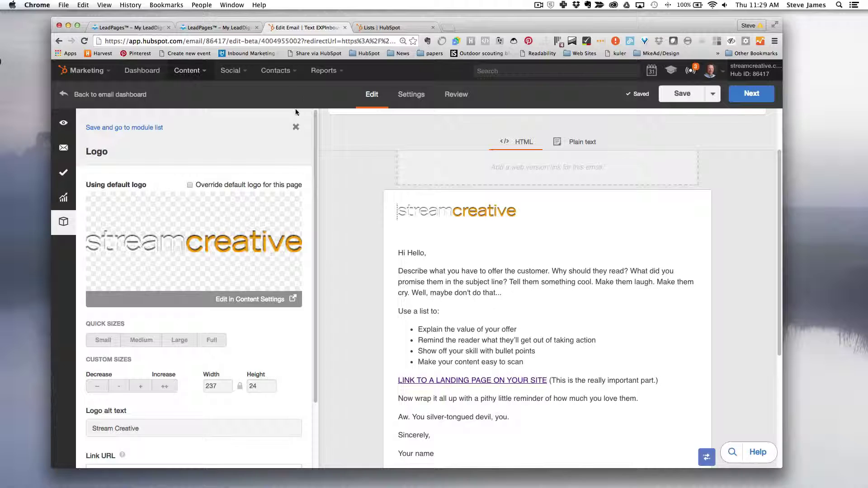
left_click(295, 127)
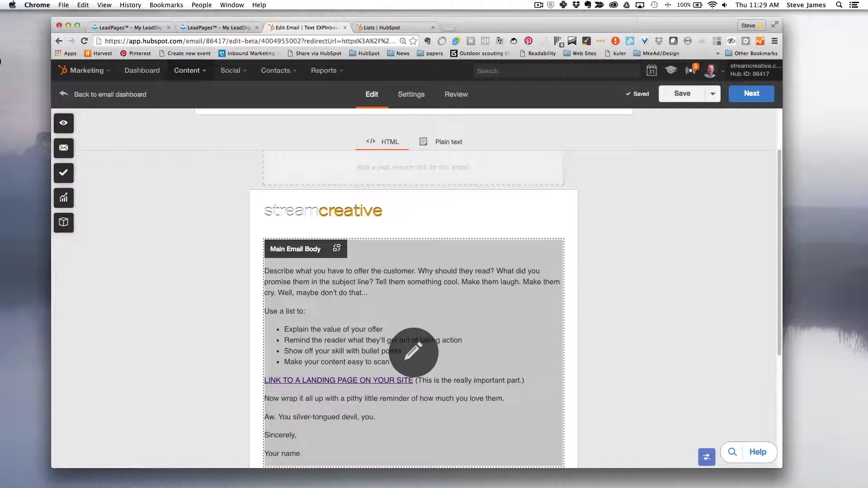
left_click(412, 350)
scroll(348, 323, "down", 3)
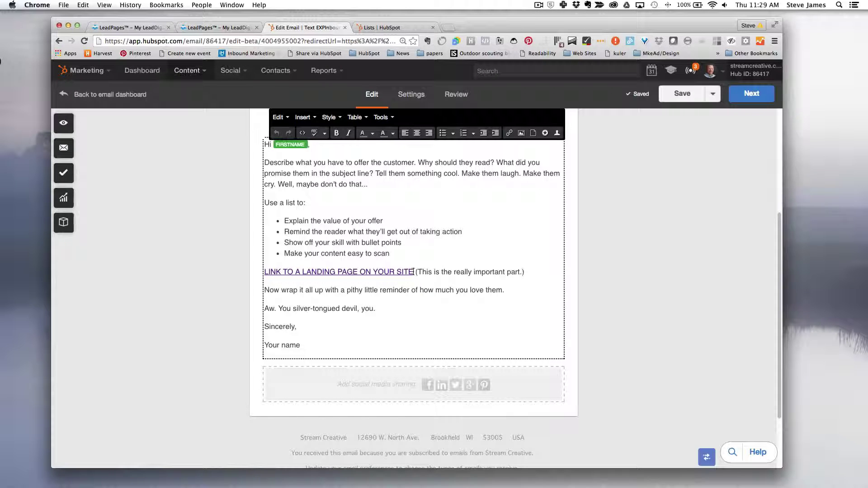
left_click_drag(412, 271, 281, 253)
left_click(293, 175)
left_click(187, 320)
scroll(341, 282, "up", 4)
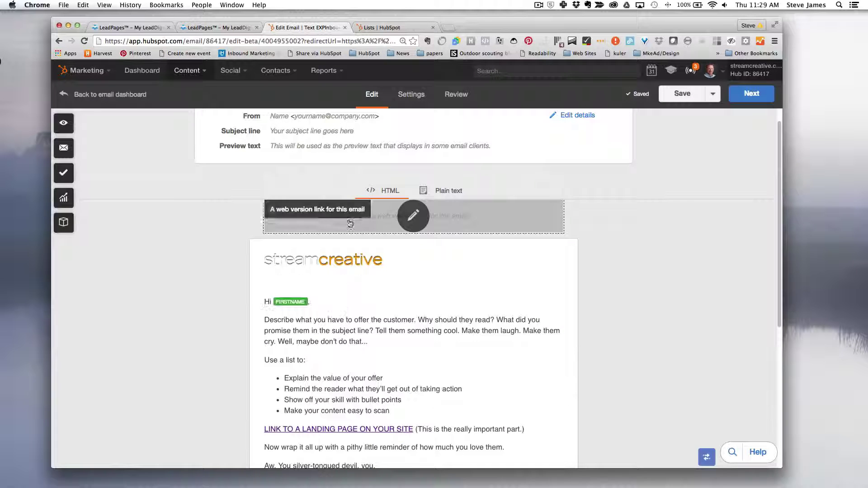
scroll(341, 282, "down", 1)
scroll(330, 203, "up", 2)
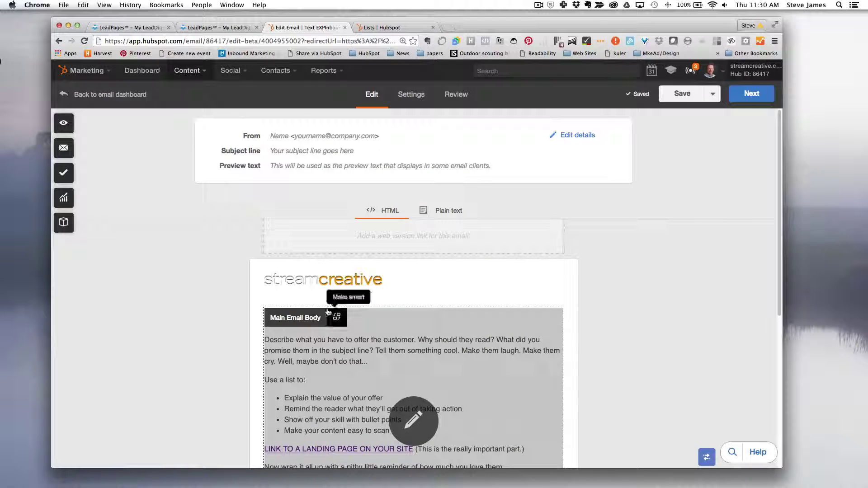
- Choose the email's sender name and address, and set the subject line to "Text EXPInbound to 33444"
left_click(324, 144)
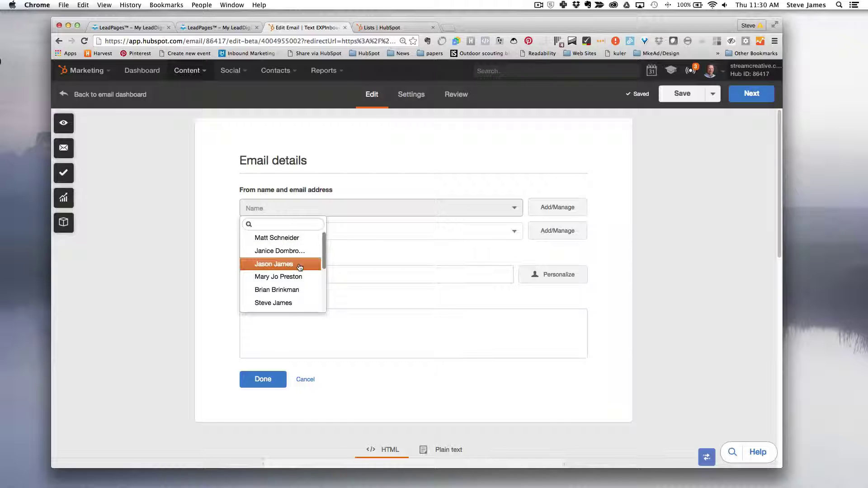
left_click(281, 303)
left_click(326, 229)
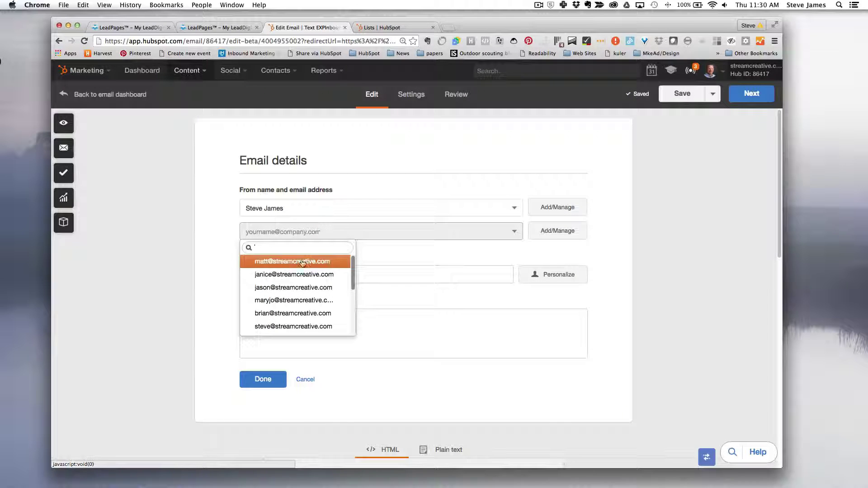
left_click(293, 327)
left_click(263, 379)
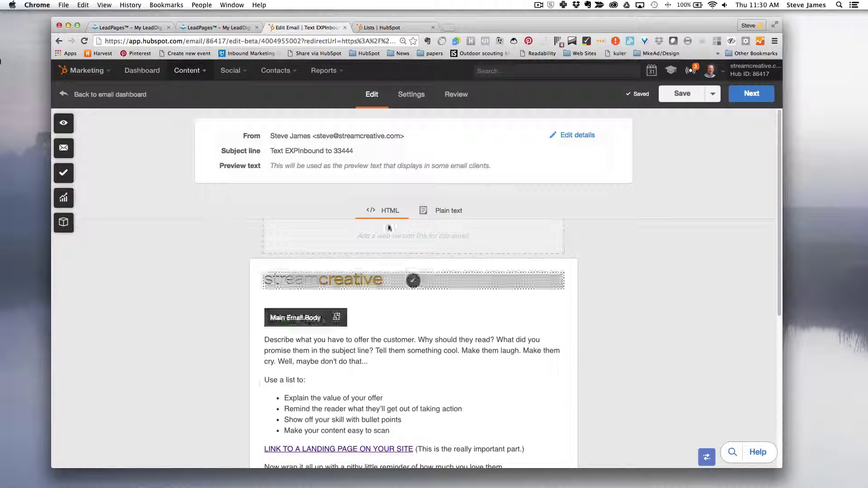
- Resolve the missing email type by setting it to Marketing Information, and go back over the email's review checklist
left_click(751, 93)
left_click(750, 93)
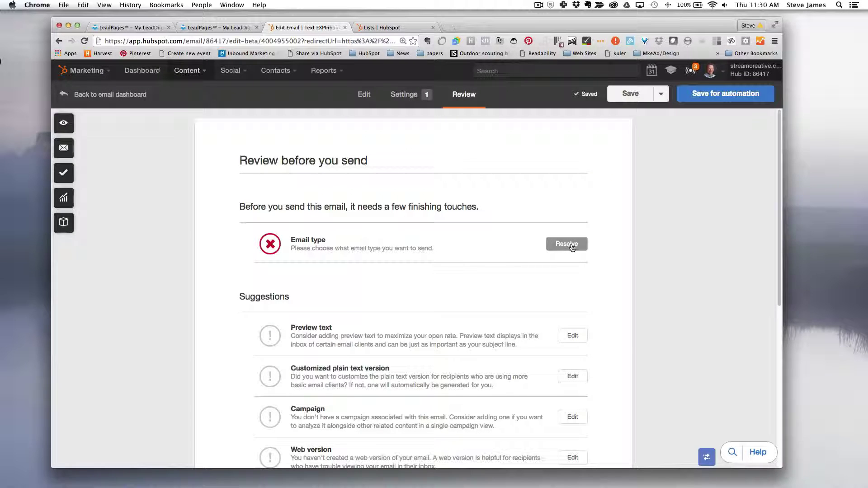
left_click(412, 96)
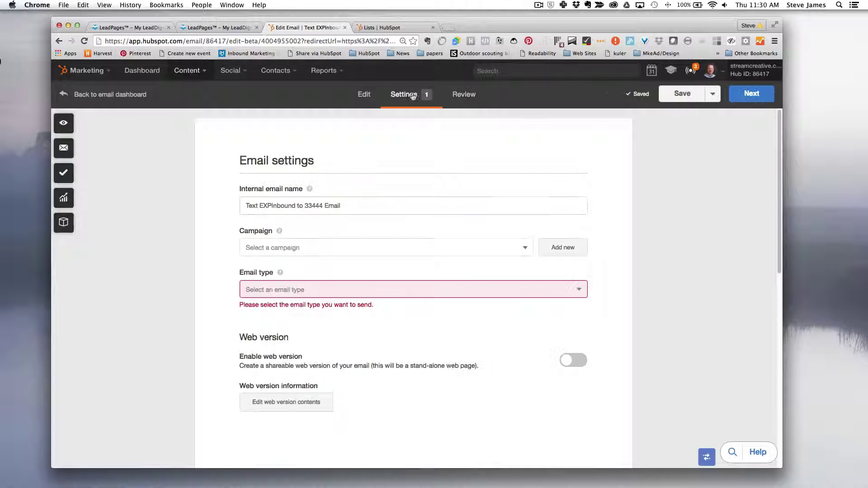
left_click(312, 292)
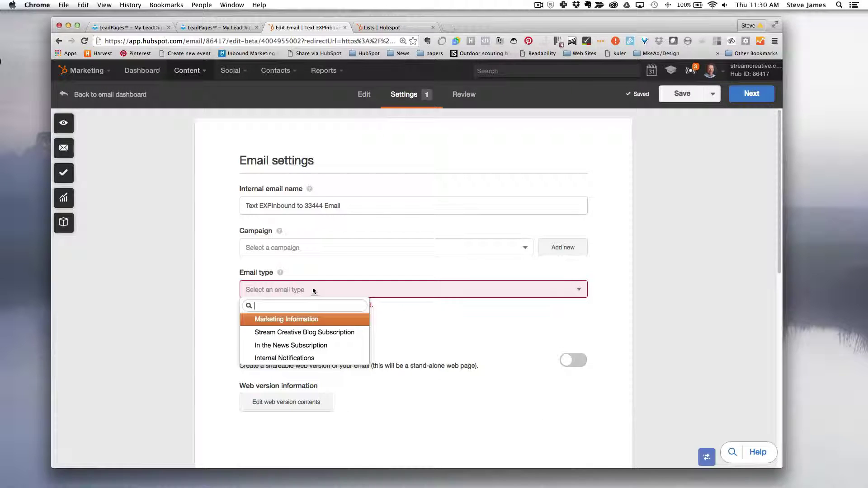
left_click(302, 321)
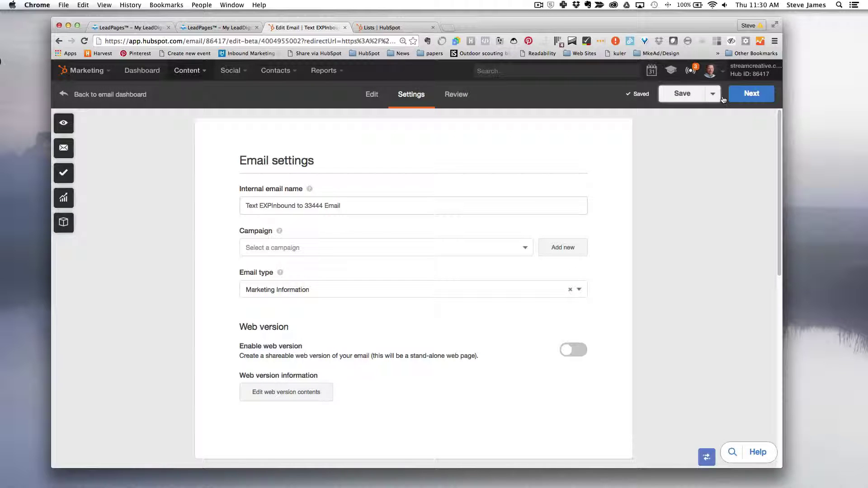
left_click(741, 94)
scroll(411, 289, "down", 4)
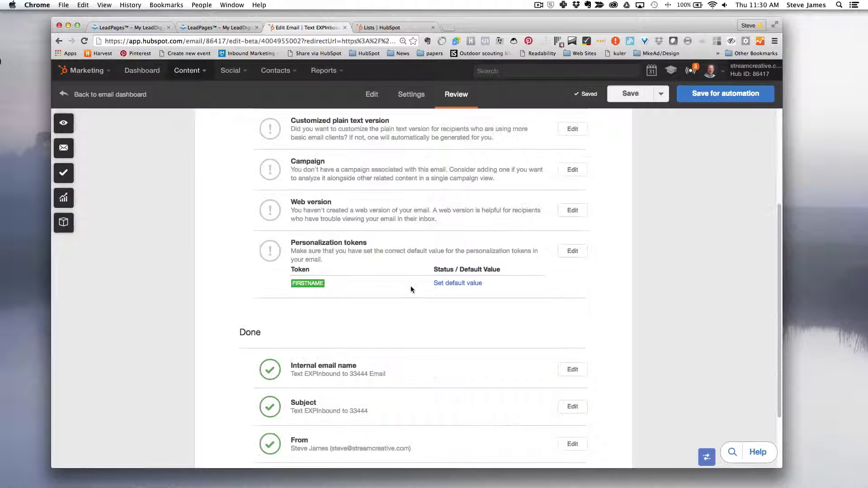
- Publish the email for use in workflows, and save the workflow's send-email action with Text EXPInbound to 33444 Email
scroll(410, 289, "down", 3)
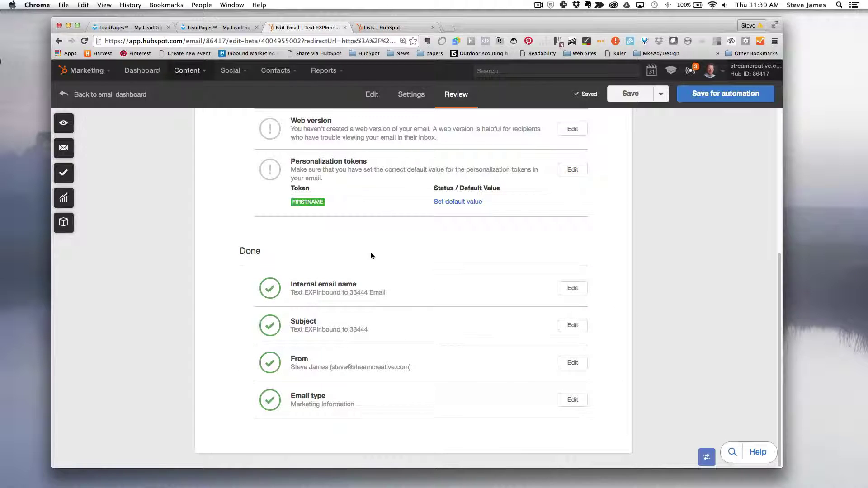
left_click(716, 97)
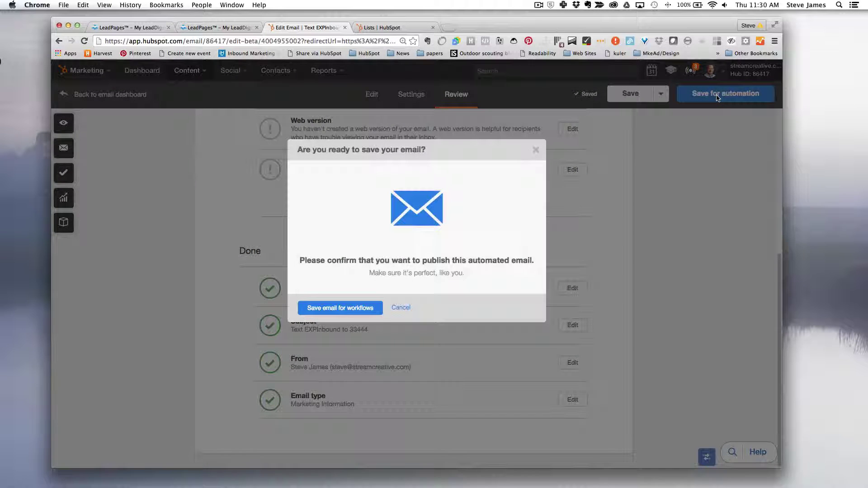
left_click(351, 308)
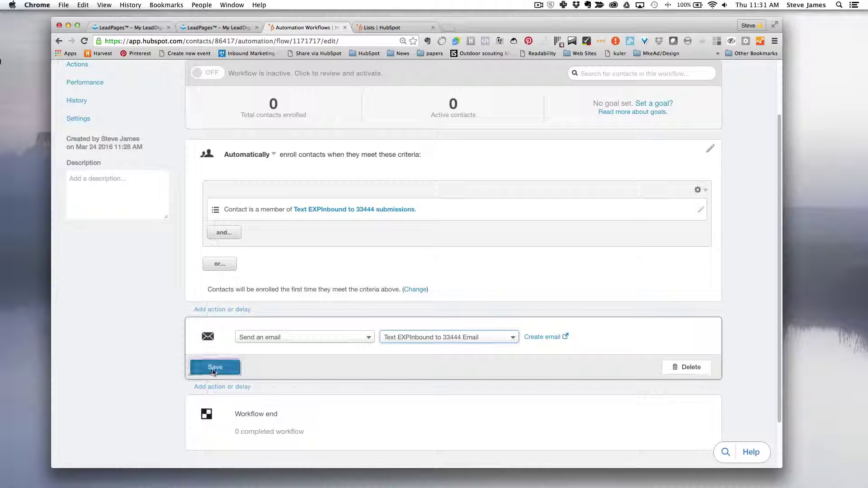
left_click(214, 367)
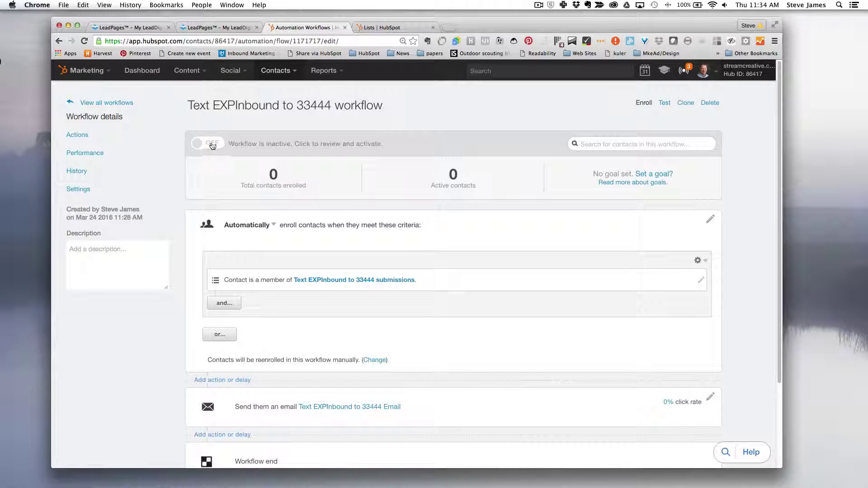
- Leave out contacts who already meet the workflow's starting criteria and disallow re-enrollment so contacts enroll only once
left_click(221, 145)
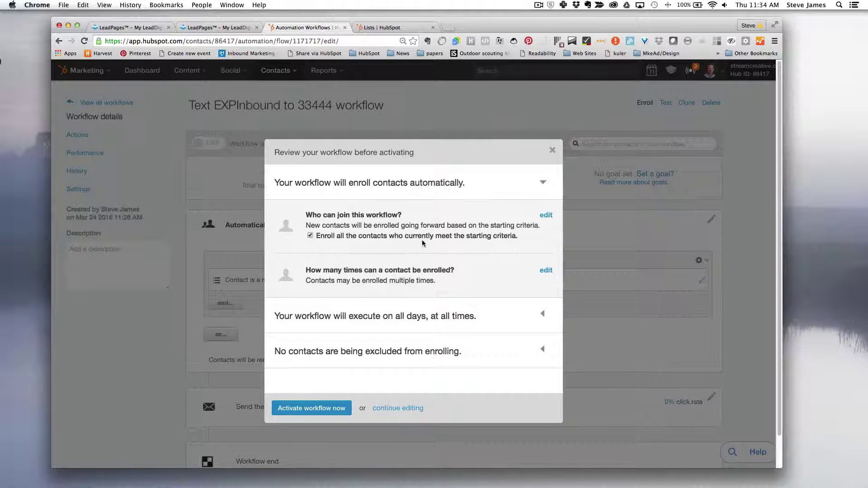
left_click(332, 237)
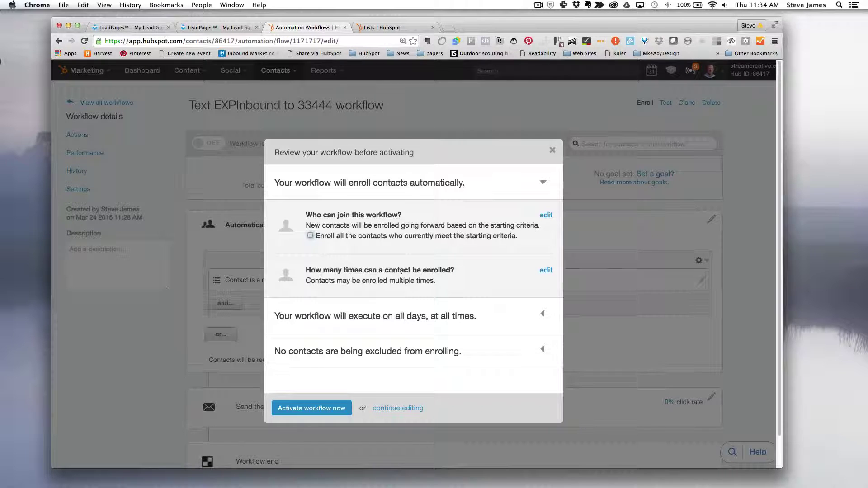
left_click(545, 270)
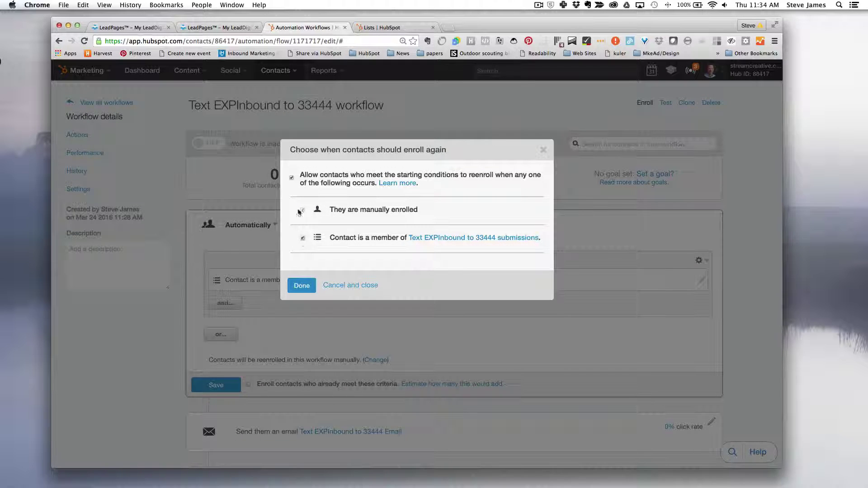
left_click(291, 178)
left_click(292, 179)
left_click(292, 178)
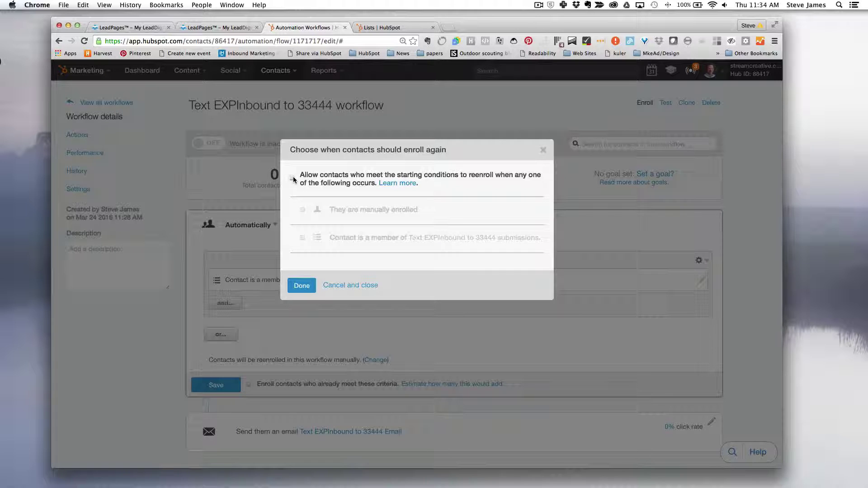
left_click(300, 284)
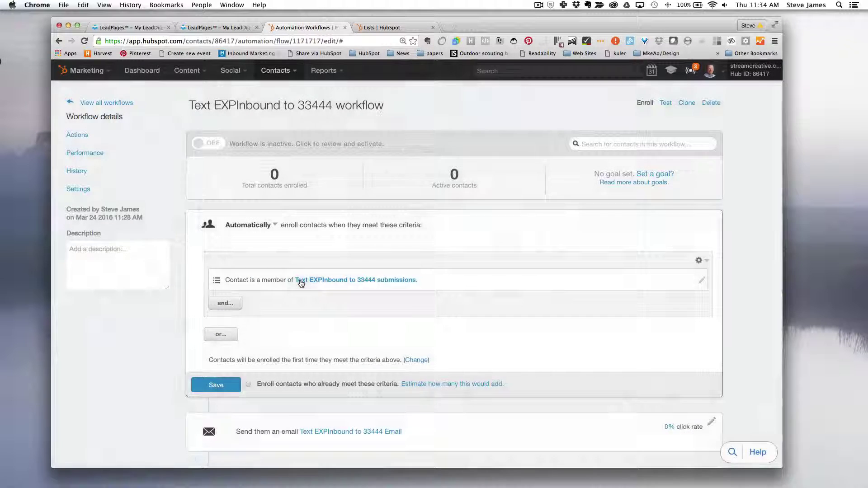
- Activate the Text EXPInbound to 33444 workflow with the reviewed enrollment settings
left_click(217, 147)
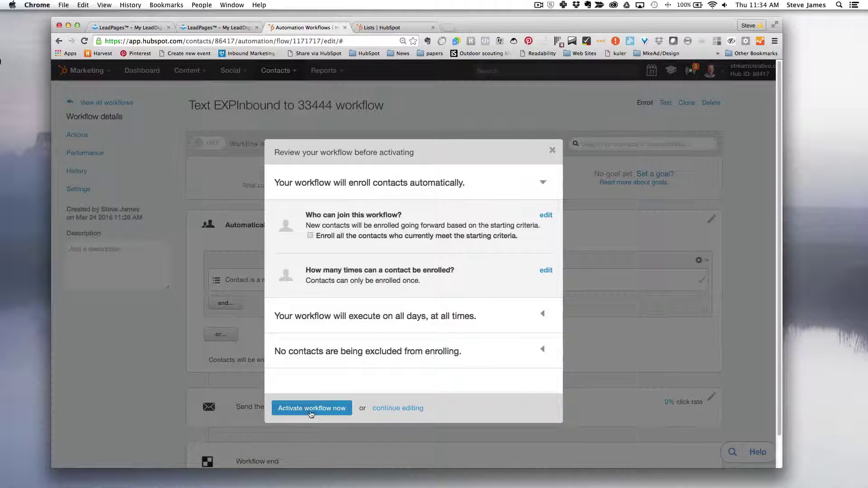
left_click(309, 411)
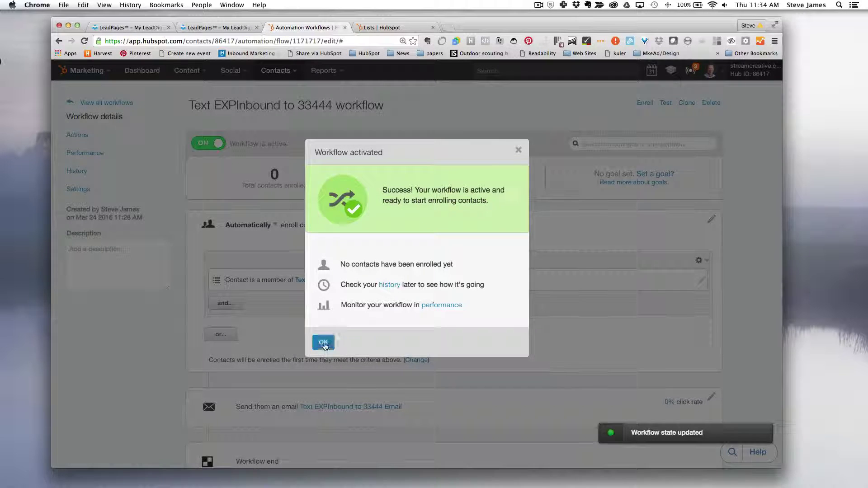
left_click(323, 343)
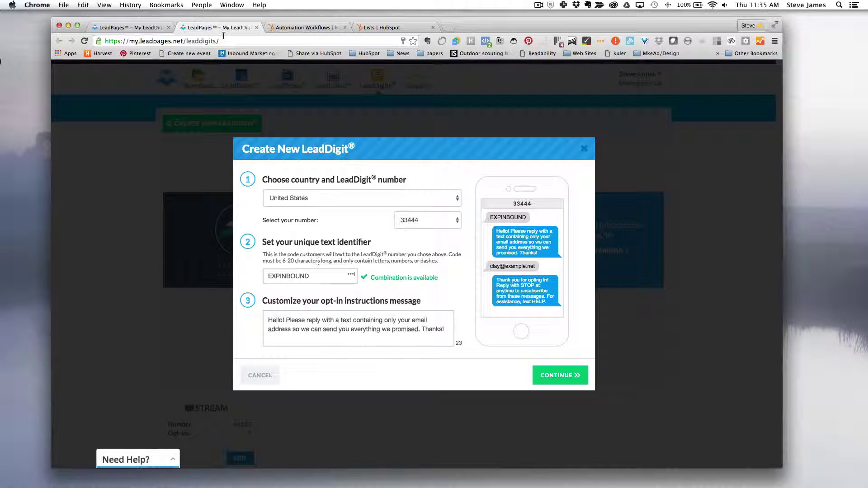
- In LeadPages, refresh the LeadDigit's HubSpot email lists, choose Text EXPInbound to 33444 for opt-ins, and save the LeadDigit
left_click(559, 375)
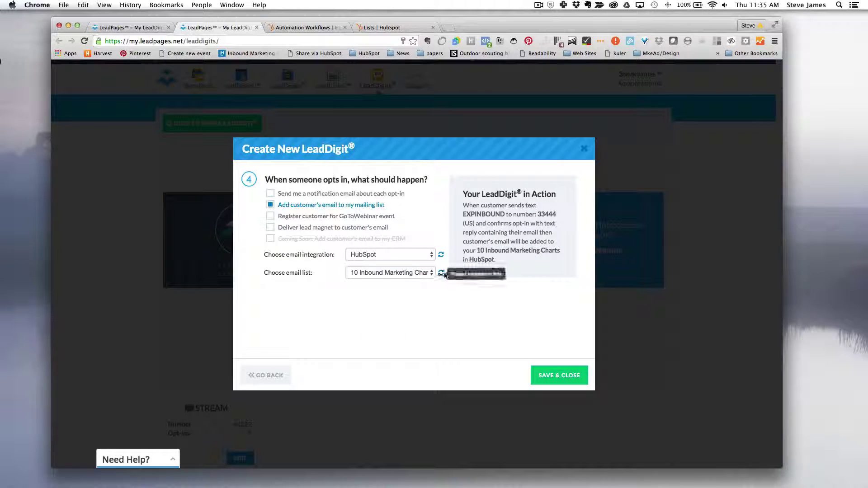
left_click(442, 274)
left_click(442, 274)
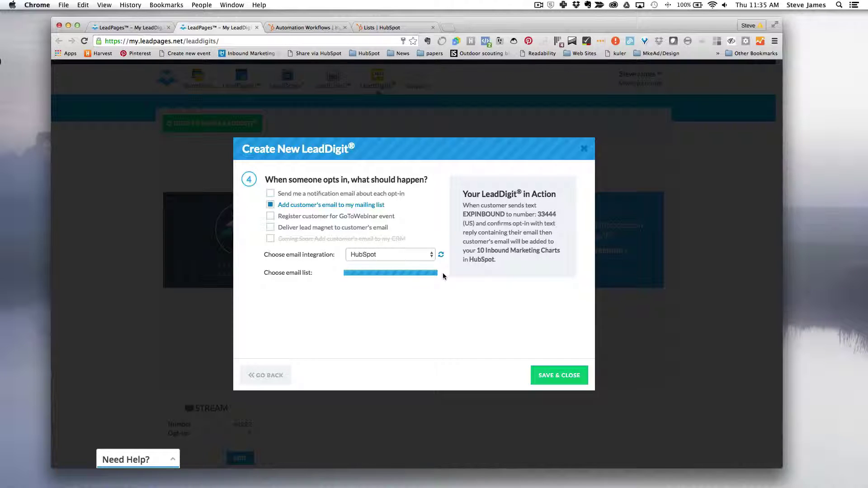
left_click(426, 273)
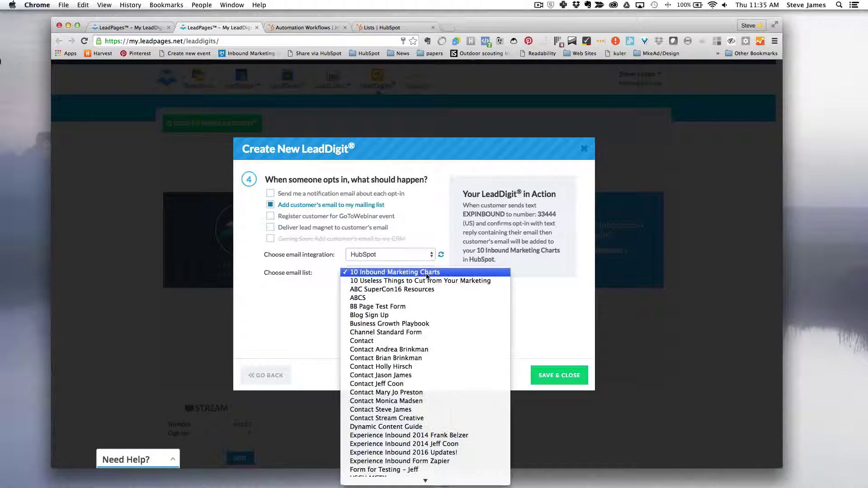
mouse_move(372, 483)
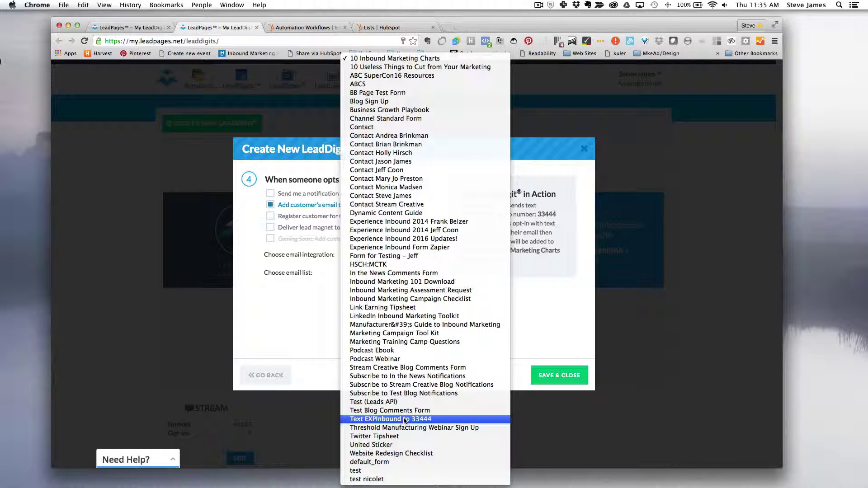
left_click(405, 420)
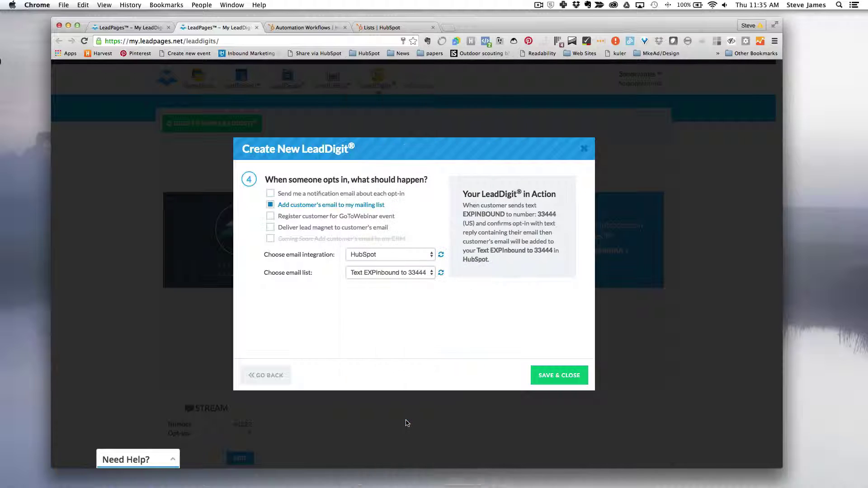
left_click(543, 379)
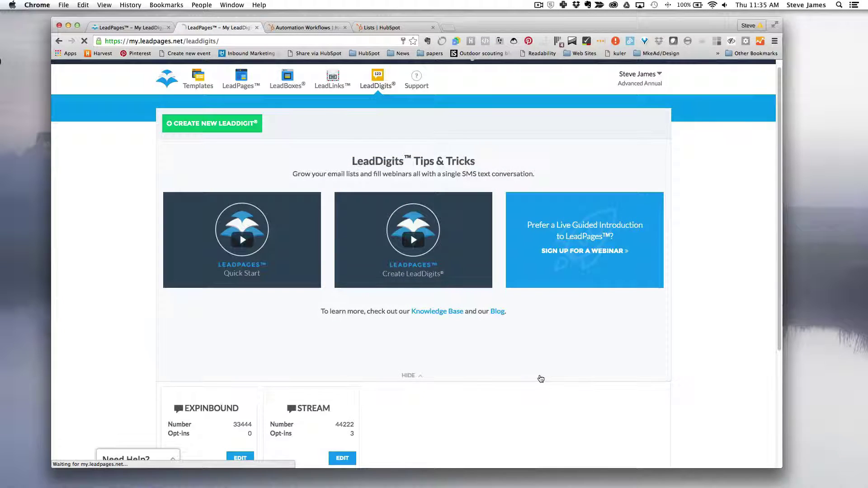
scroll(449, 367, "down", 1)
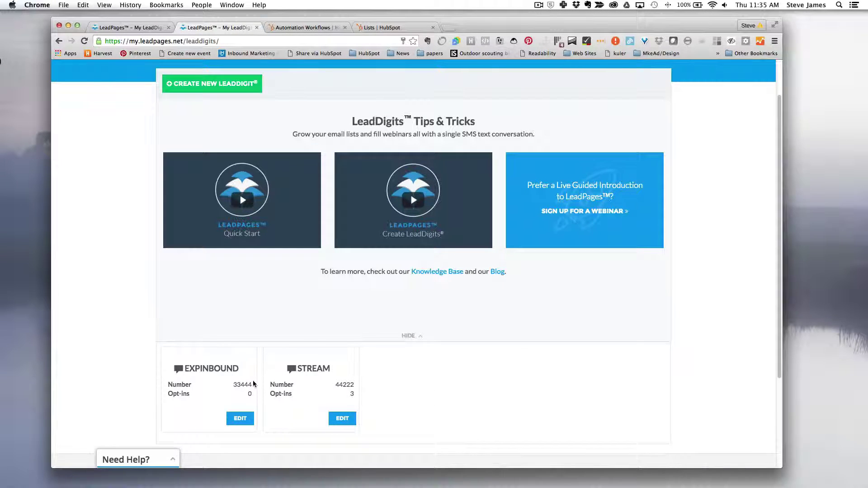
left_click_drag(239, 367, 188, 365)
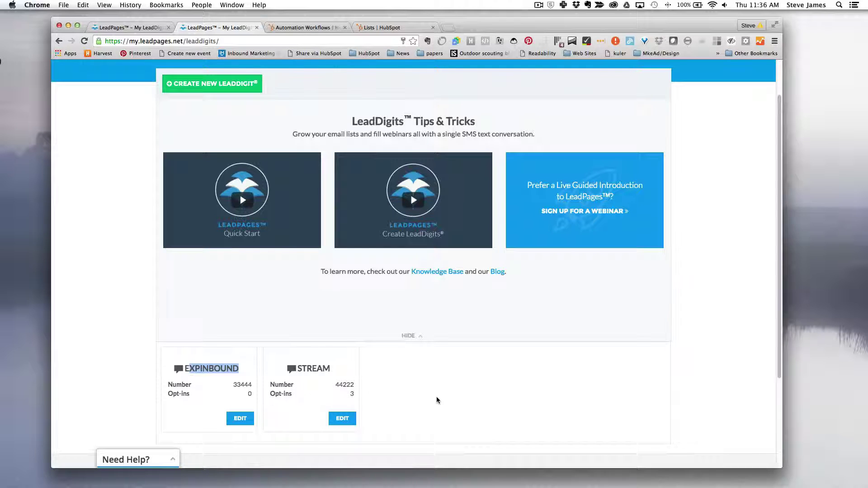
scroll(262, 156, "up", 2)
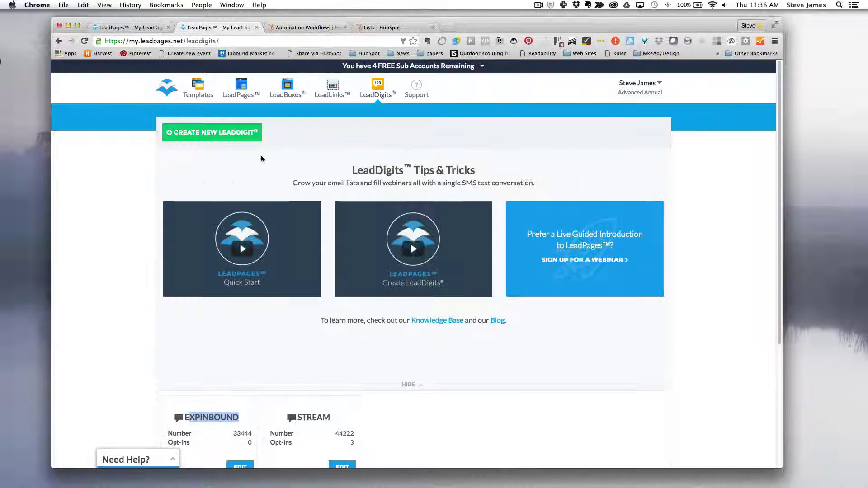